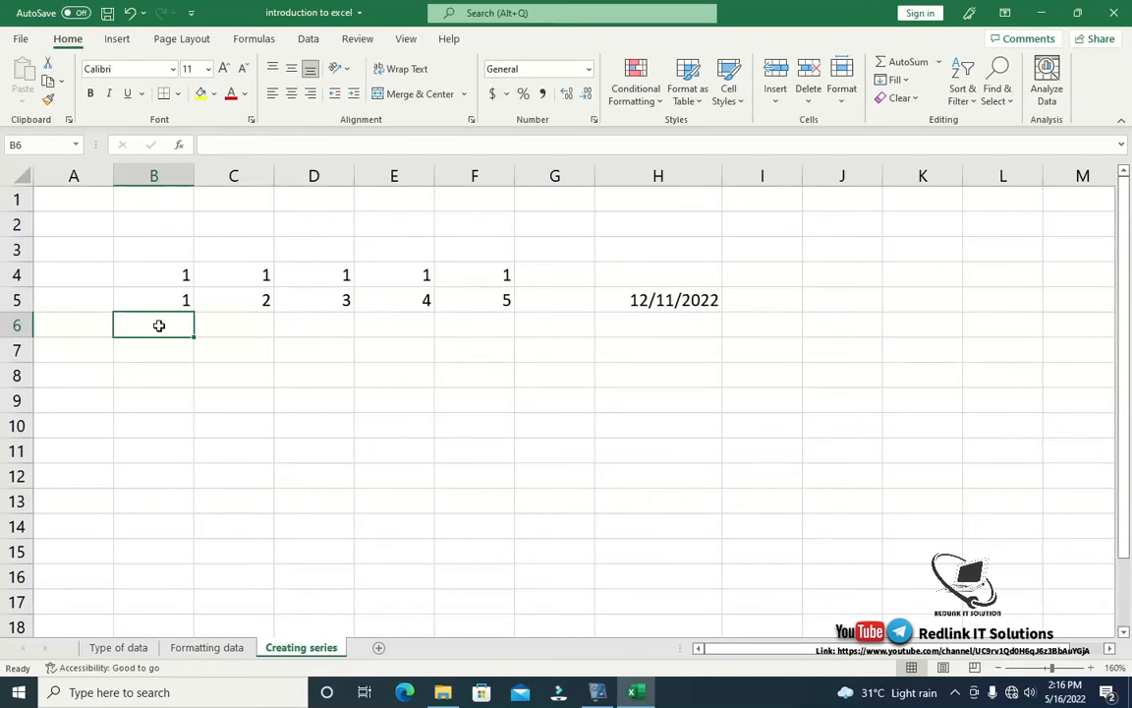
left_click_drag(158, 325, 191, 344)
left_click(185, 340)
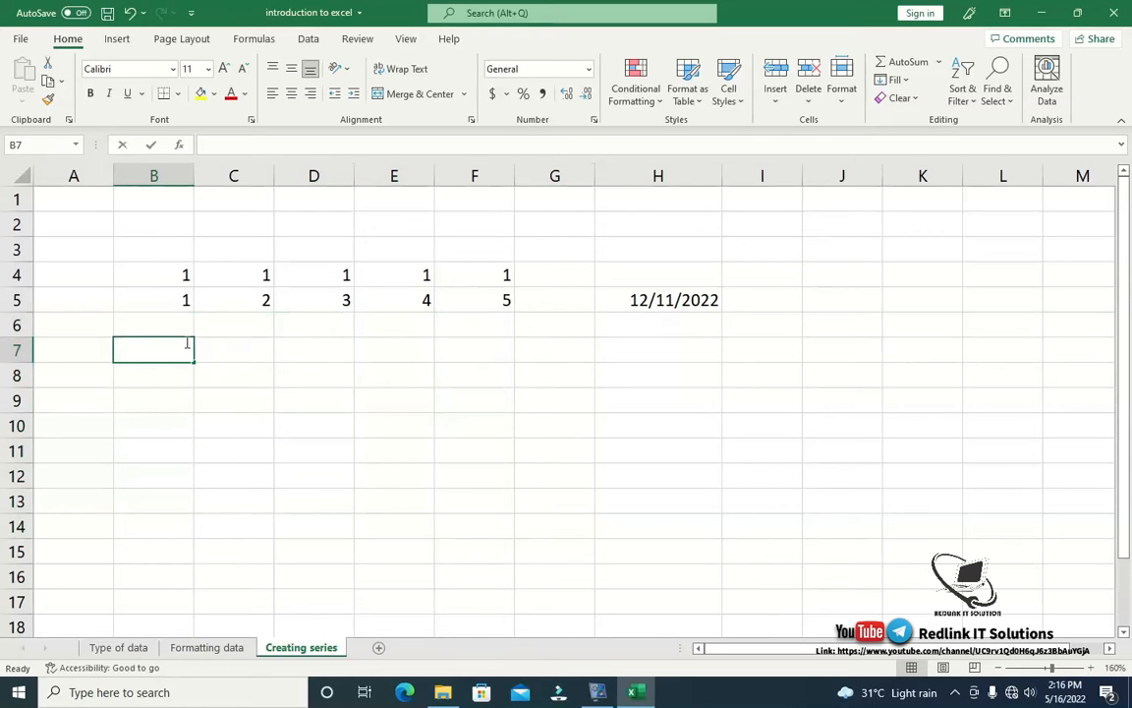
double_click(186, 343)
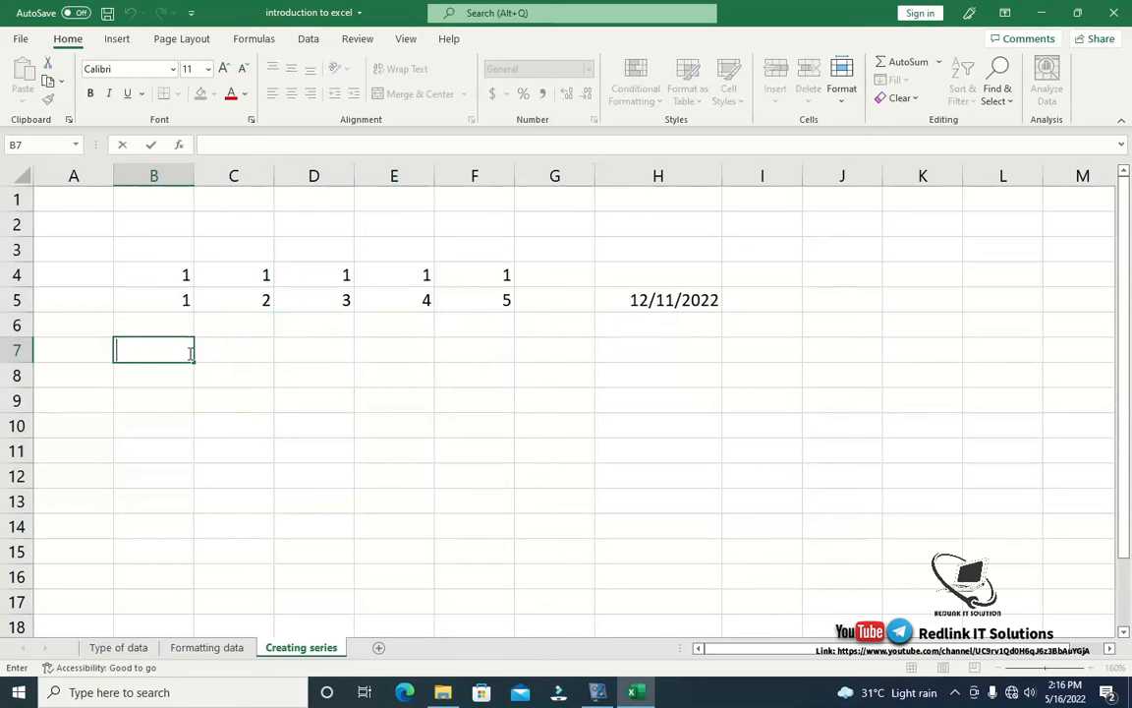
left_click(154, 299)
left_click_drag(151, 300, 630, 599)
left_click(143, 266)
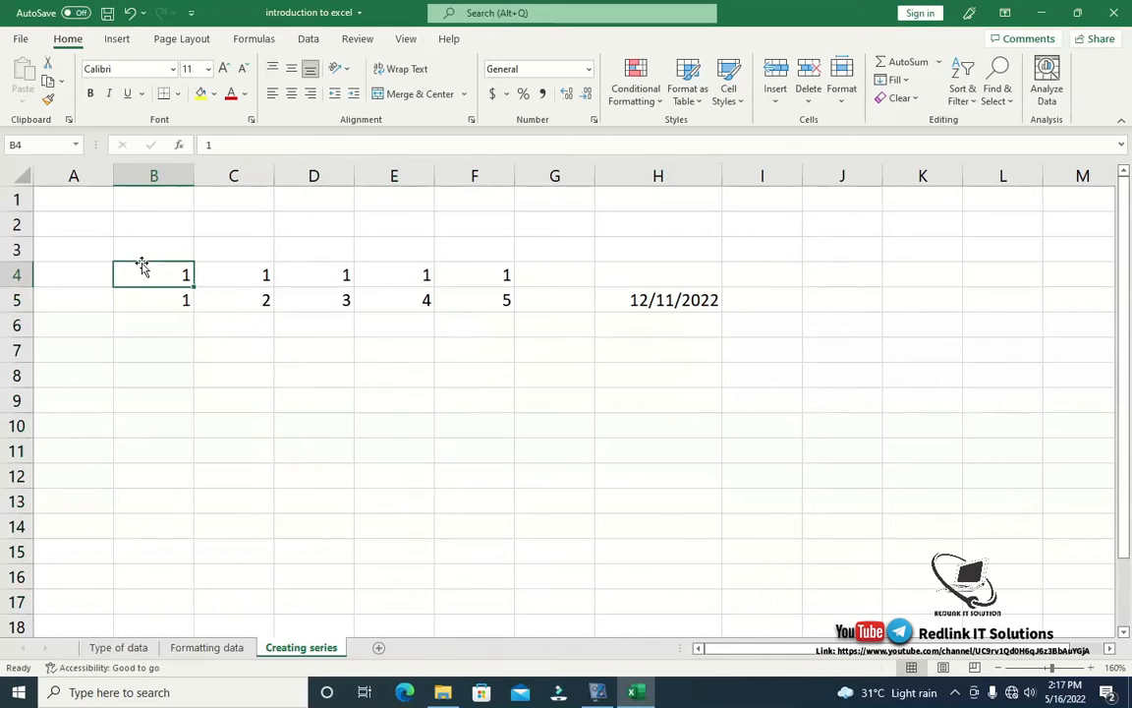
left_click_drag(139, 252, 360, 382)
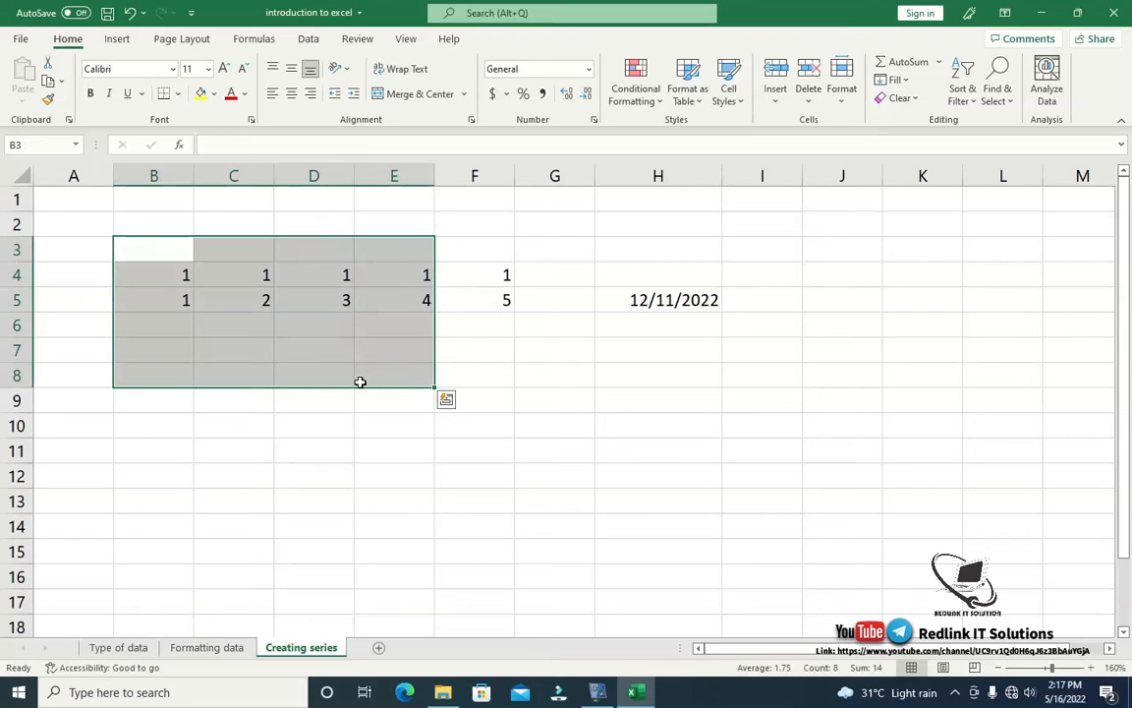
left_click(258, 397)
left_click(158, 326)
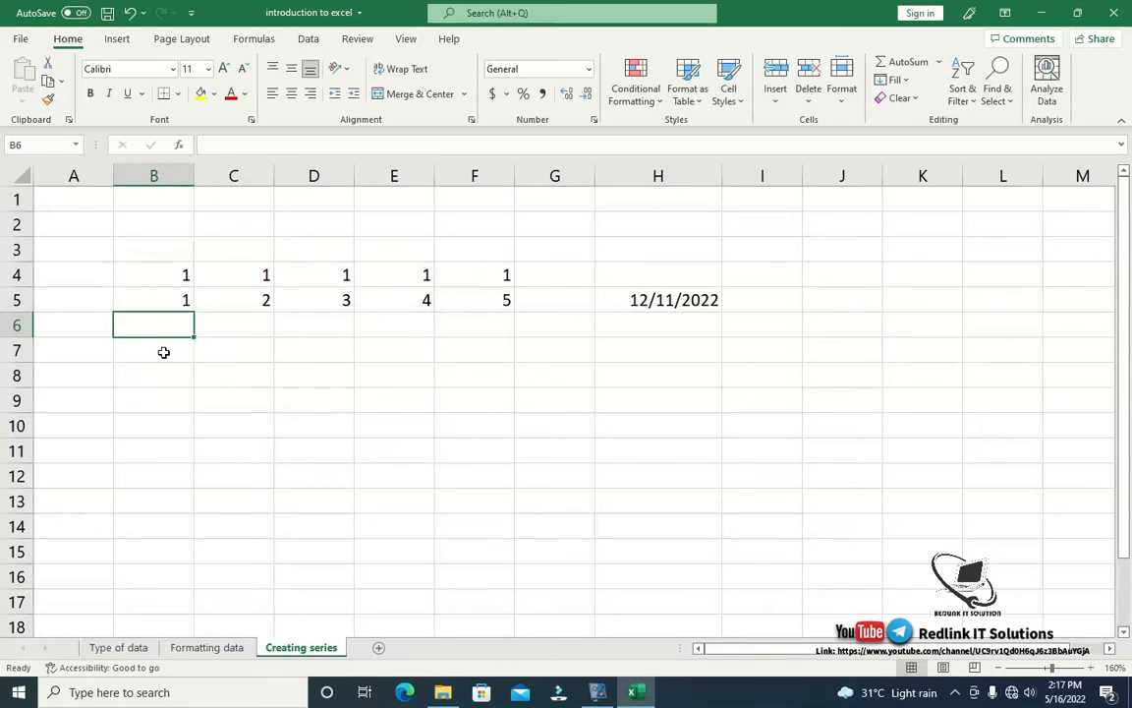
left_click(163, 352)
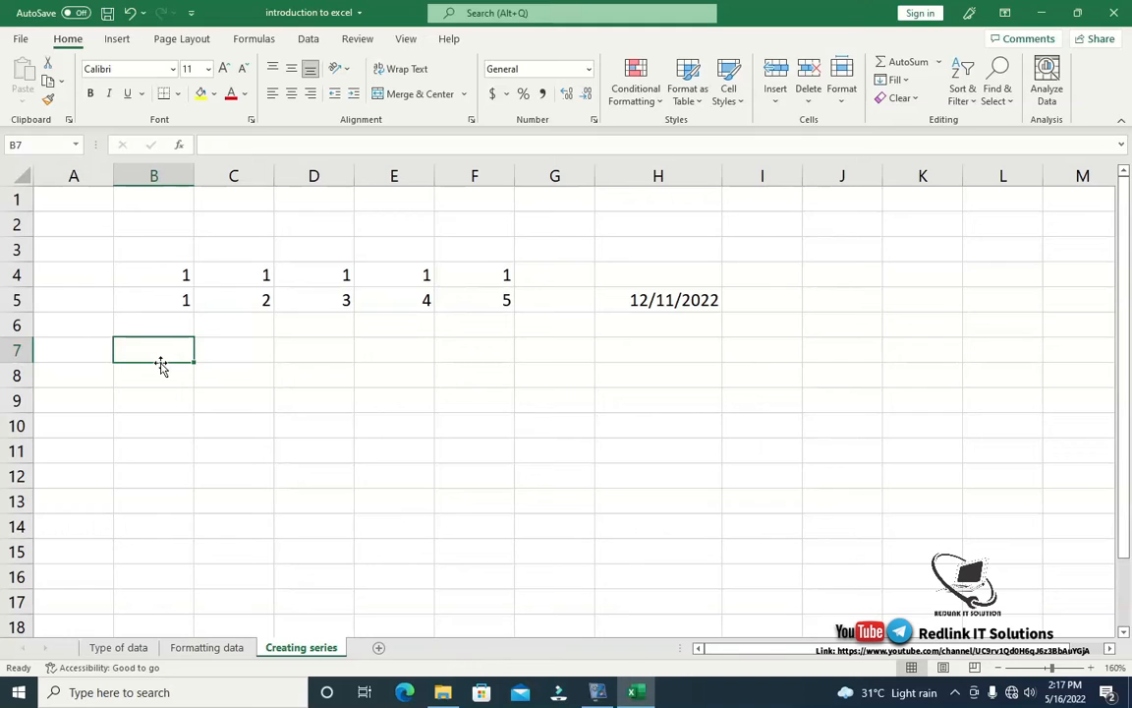
Move the content of cell B5 to B7 and back to B5
left_click(163, 314)
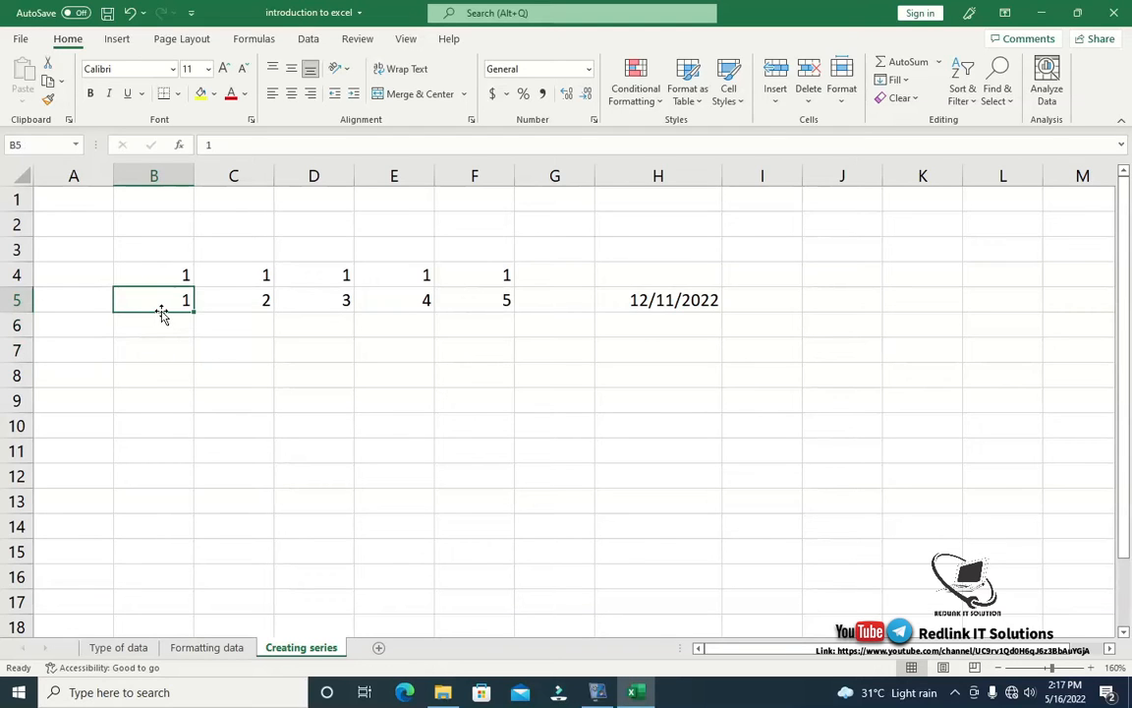
left_click_drag(164, 317, 163, 364)
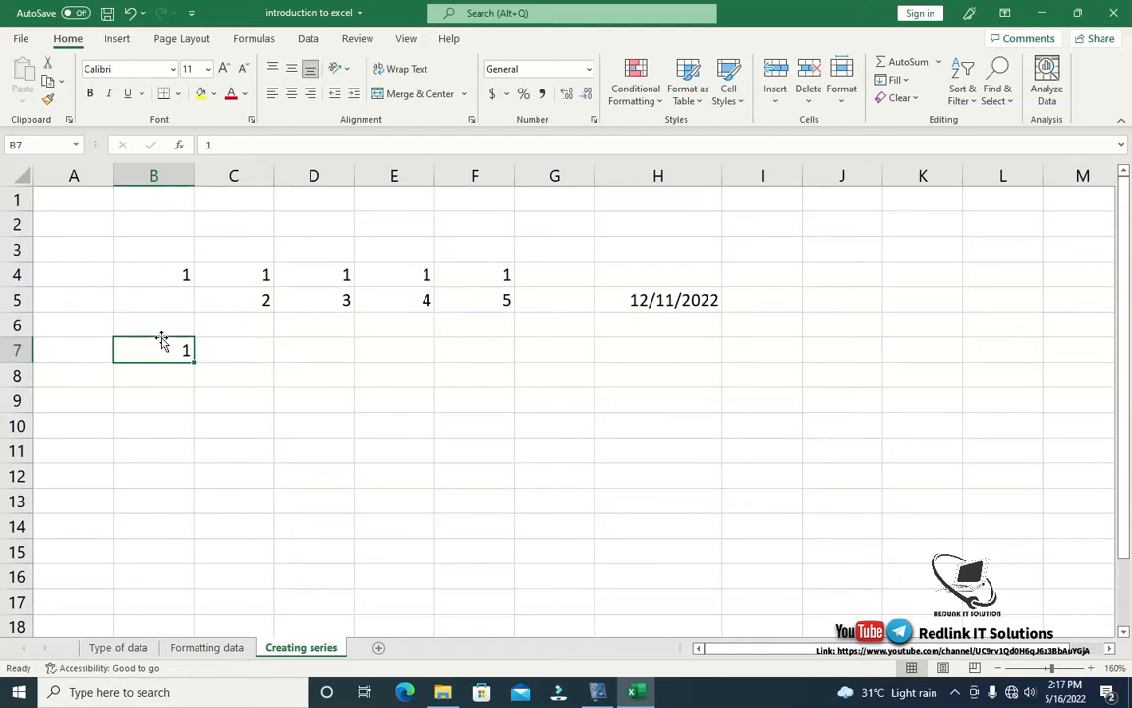
left_click_drag(162, 341, 163, 309)
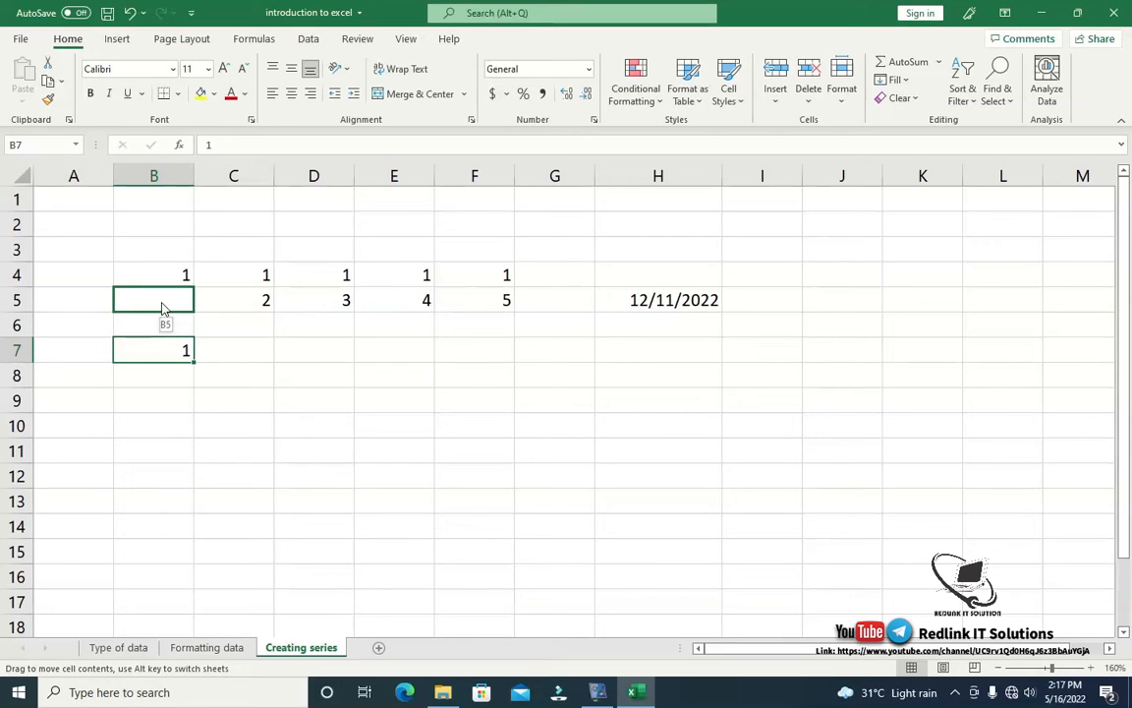
left_click_drag(163, 308, 161, 305)
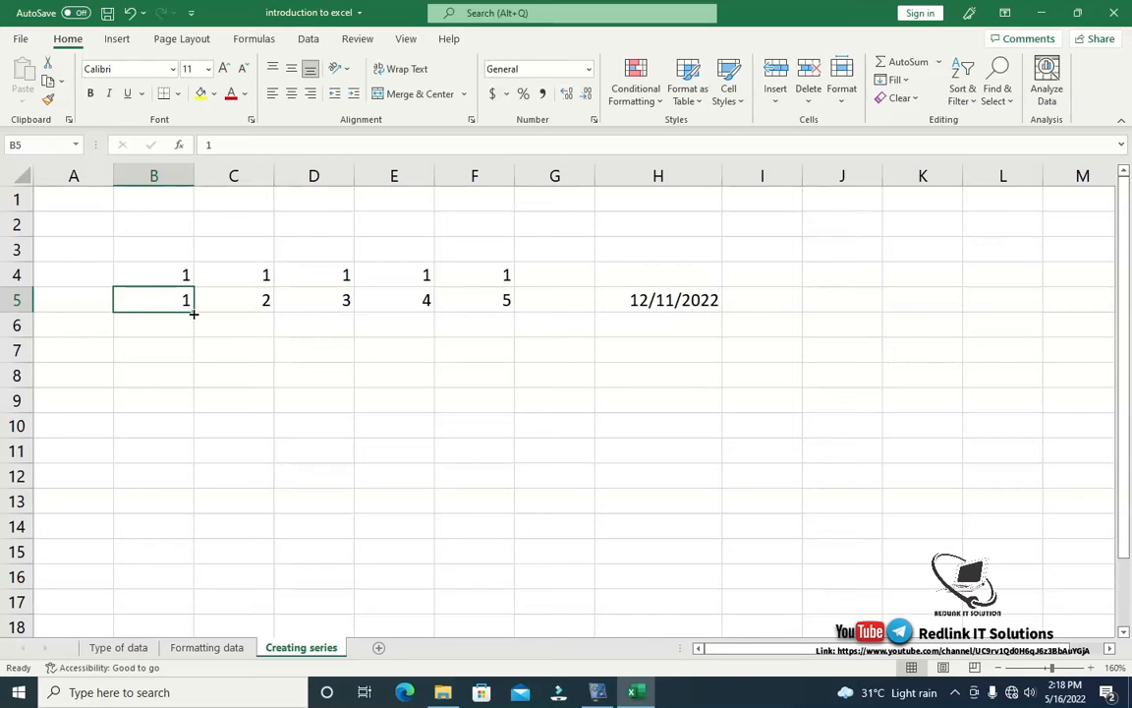
Fill the values of B4:B5 down through B14 and show the fill options for the result
left_click_drag(169, 275, 177, 293)
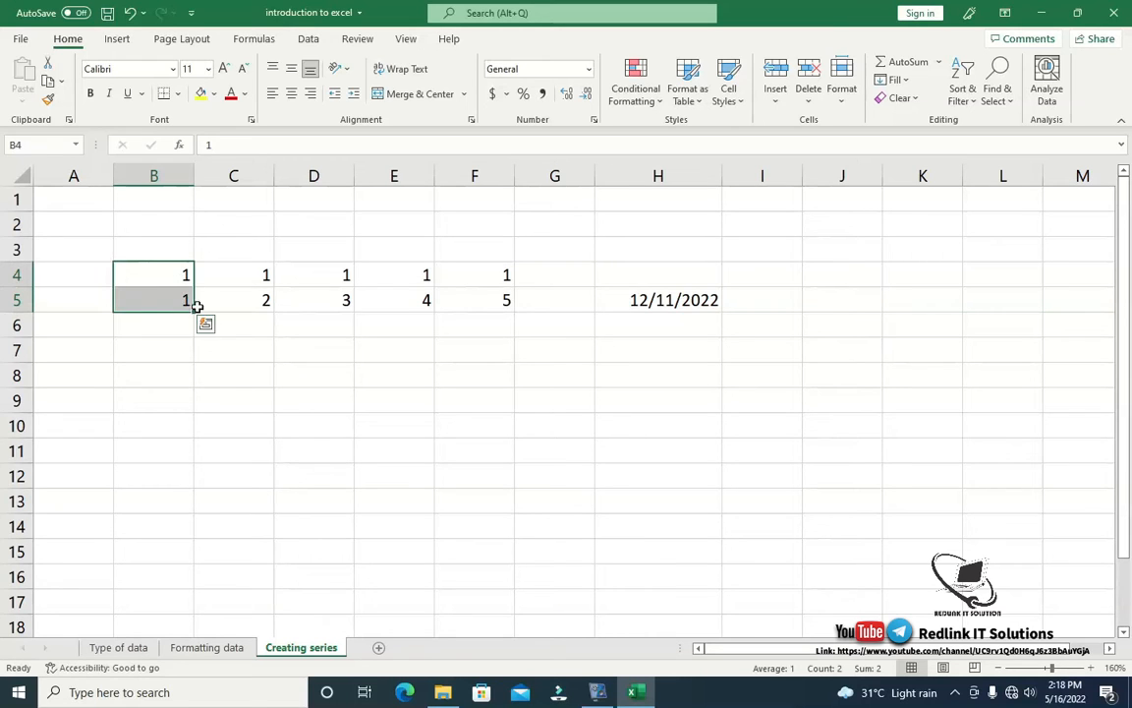
left_click(177, 297)
left_click(177, 278)
left_click(178, 296)
left_click(181, 277)
left_click(187, 296)
left_click_drag(182, 275, 204, 534)
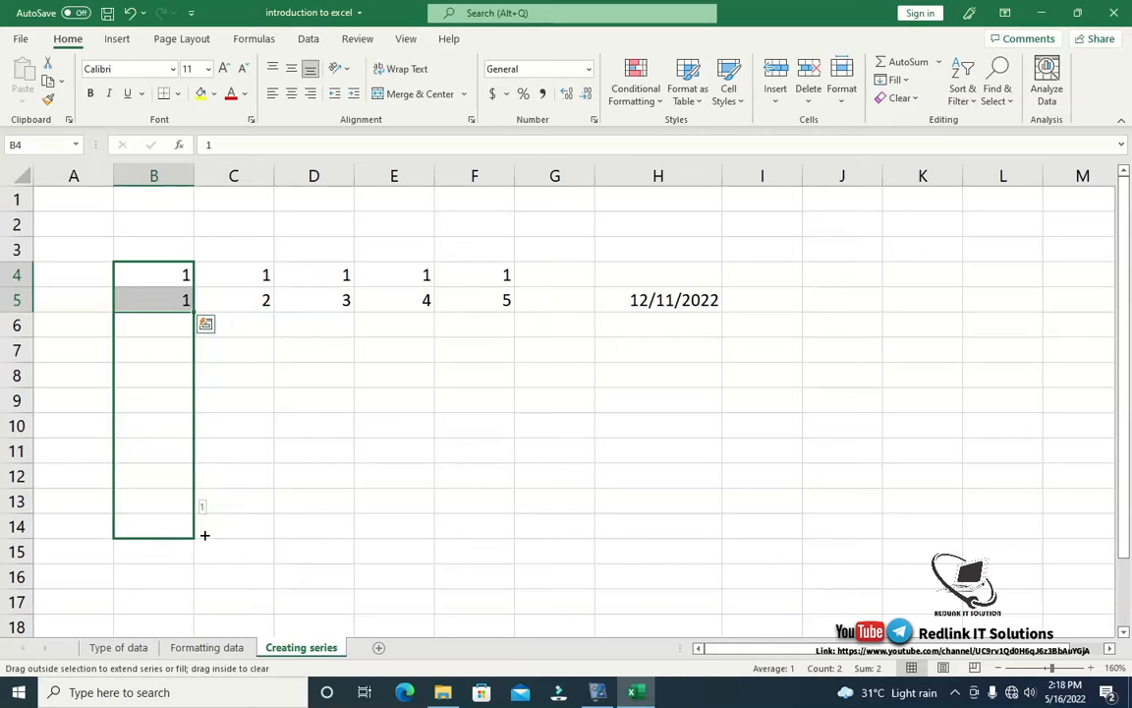
left_click_drag(205, 534, 204, 534)
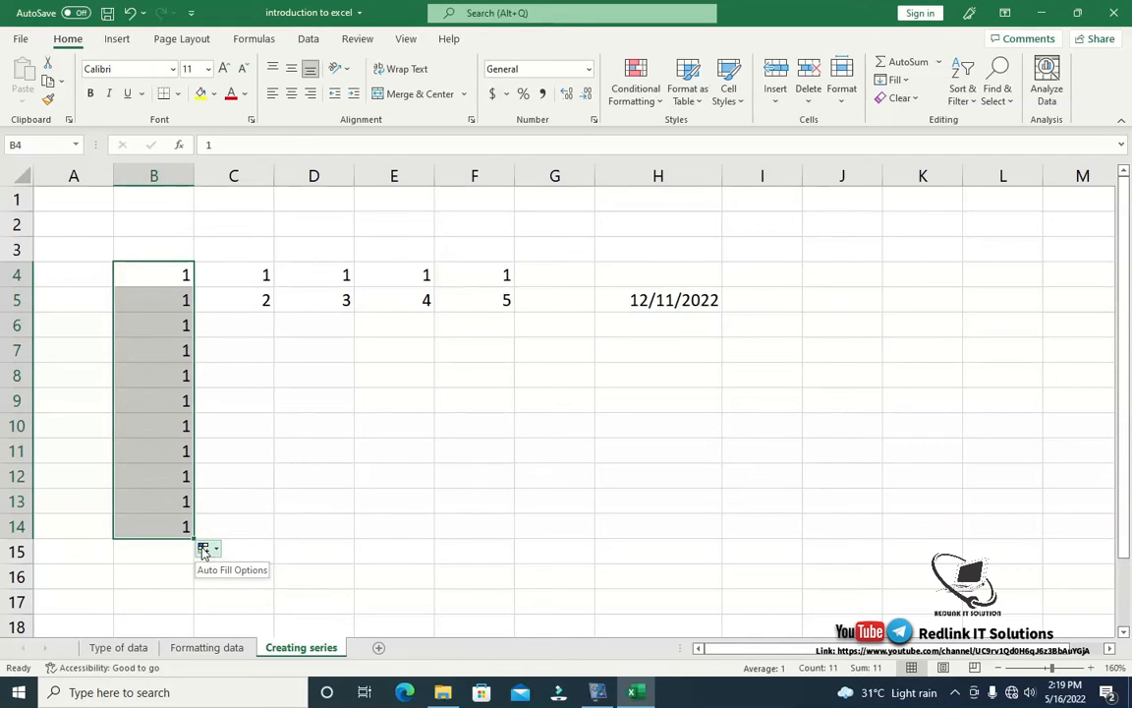
left_click(203, 551)
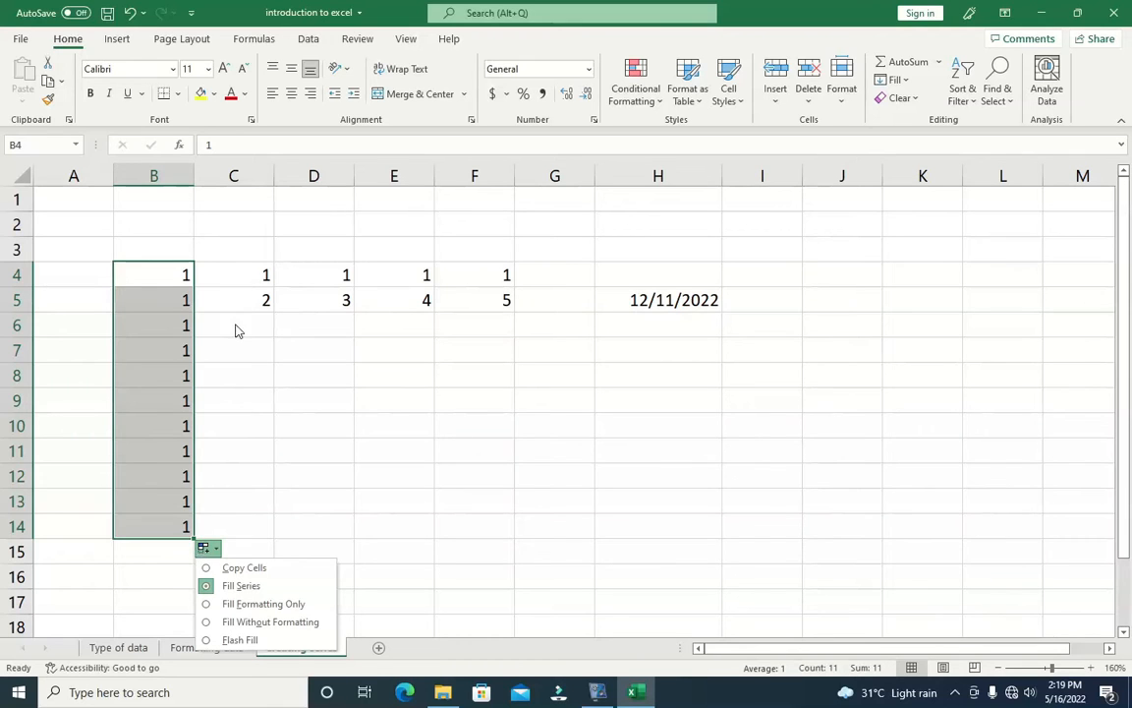
Try filling C4:C5 as a series down through C14, review its fill options, and undo the fill
left_click(260, 276)
mouse_move(259, 276)
left_mouse_down()
mouse_move(266, 305)
mouse_move(257, 296)
left_mouse_up()
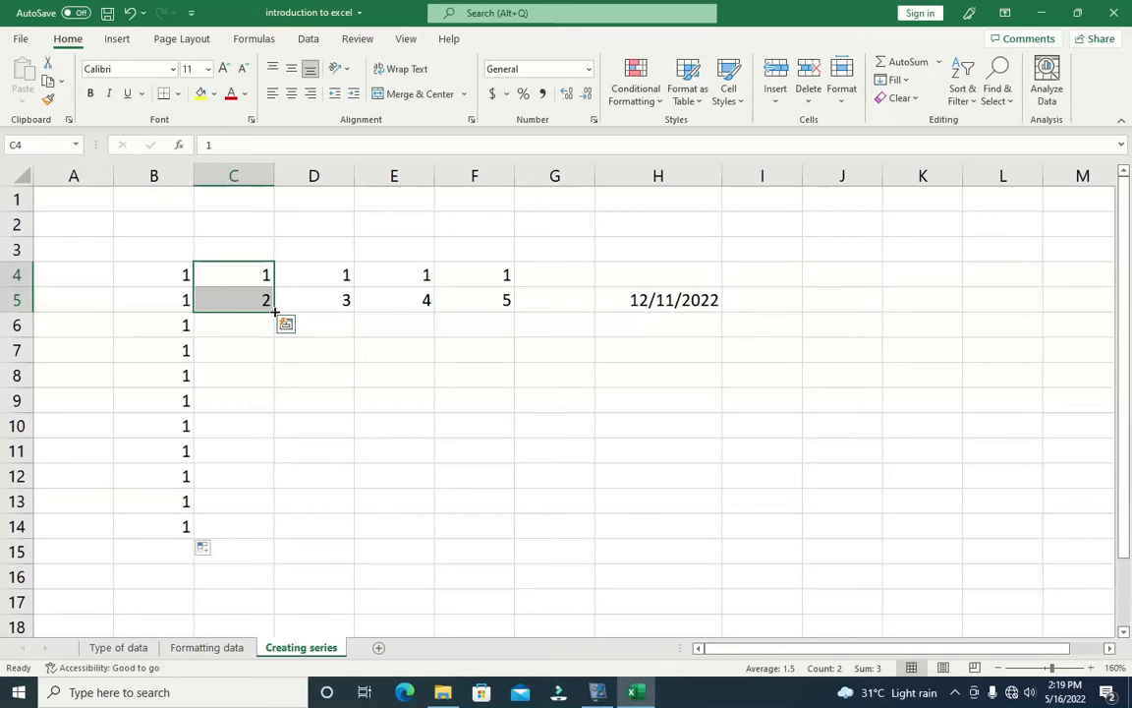
left_click_drag(276, 312, 277, 530)
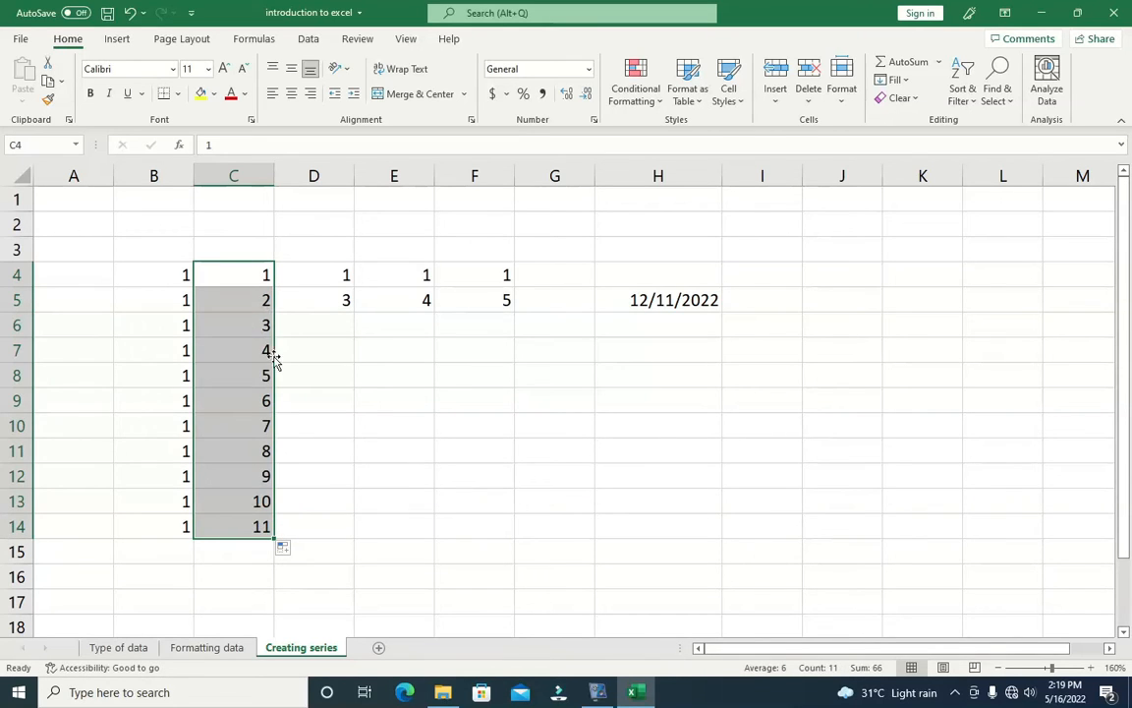
left_click(284, 549)
left_click(285, 549)
left_click(284, 549)
left_click(285, 551)
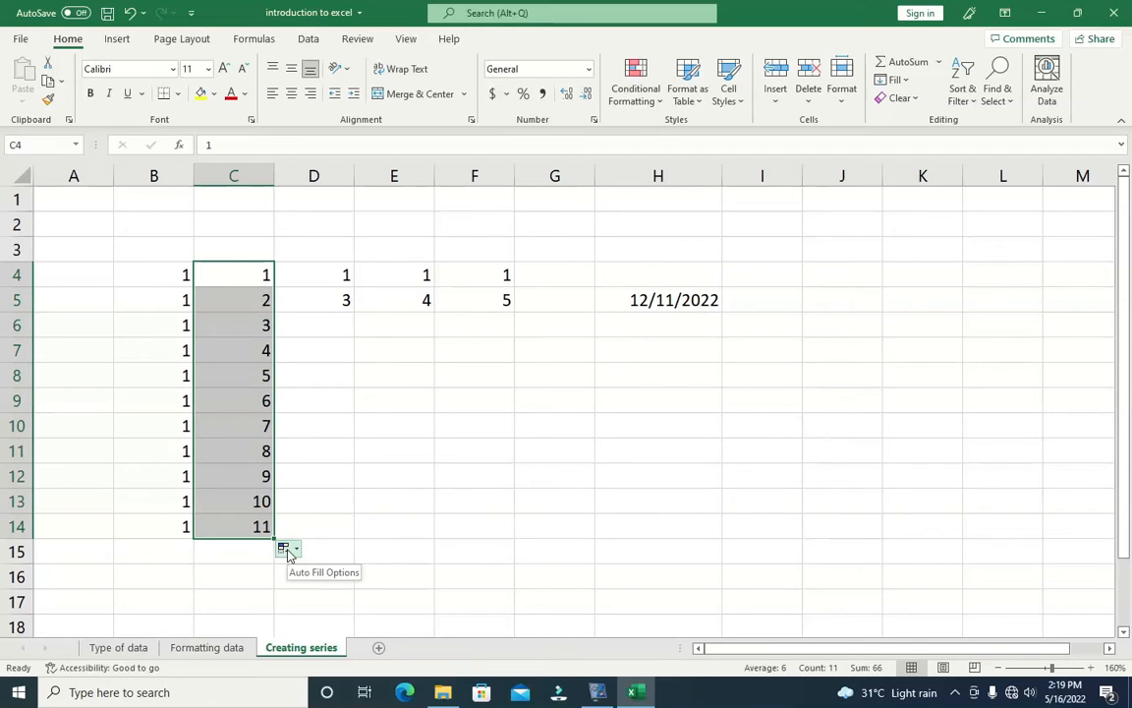
left_click(286, 551)
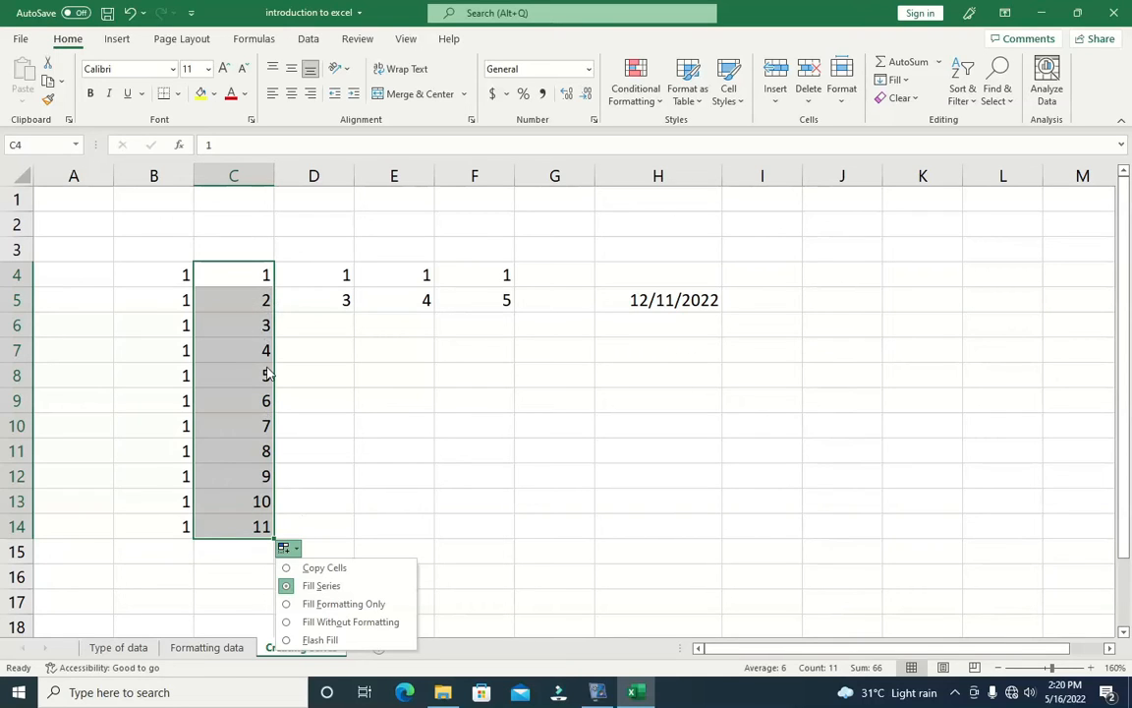
left_click(317, 442)
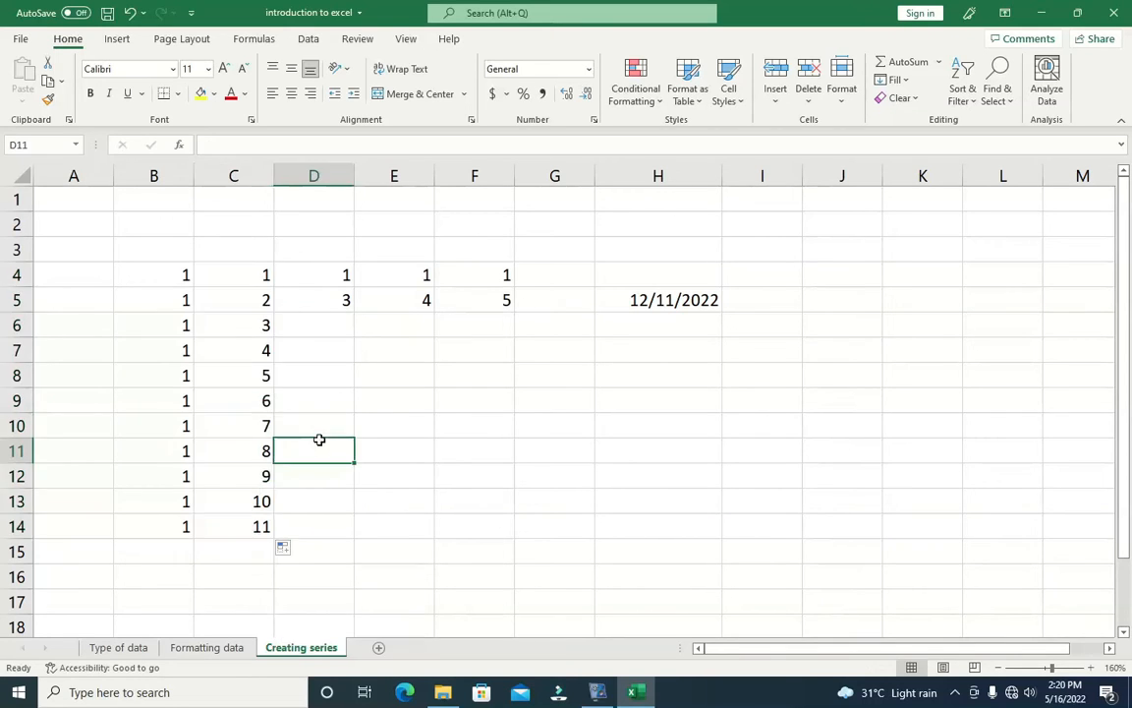
key("ctrl+z")
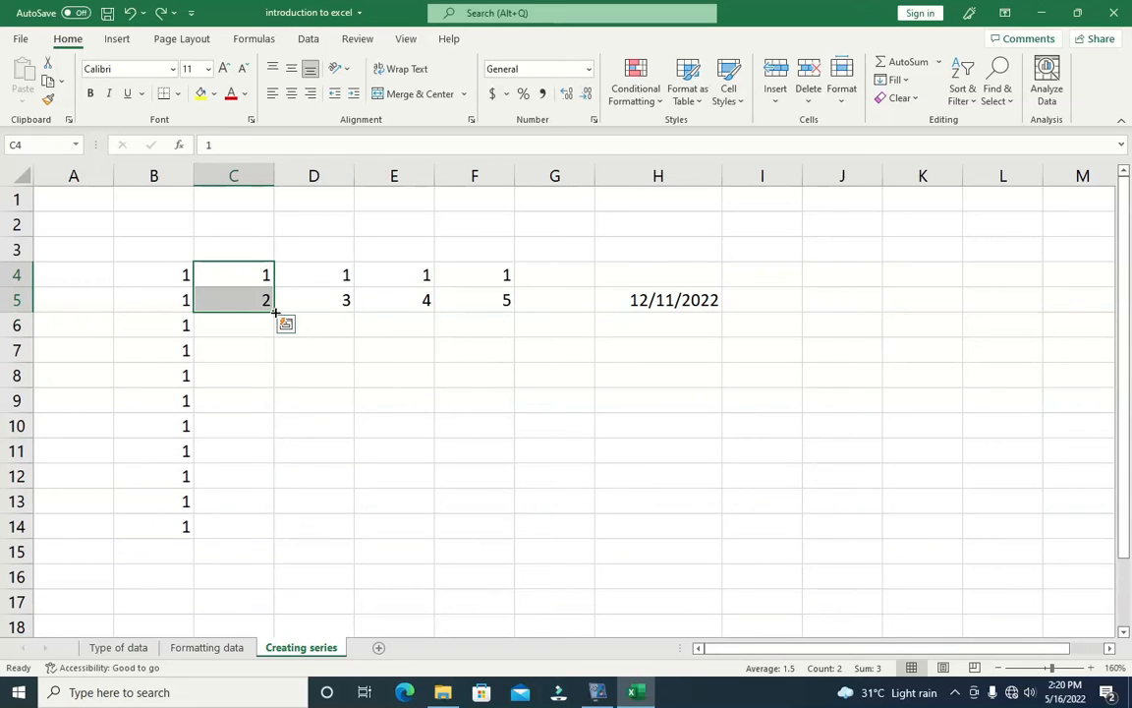
Fill C4:C5 down through C14 as copied cells so the values 1 and 2 repeat
left_click_drag(275, 313, 271, 534)
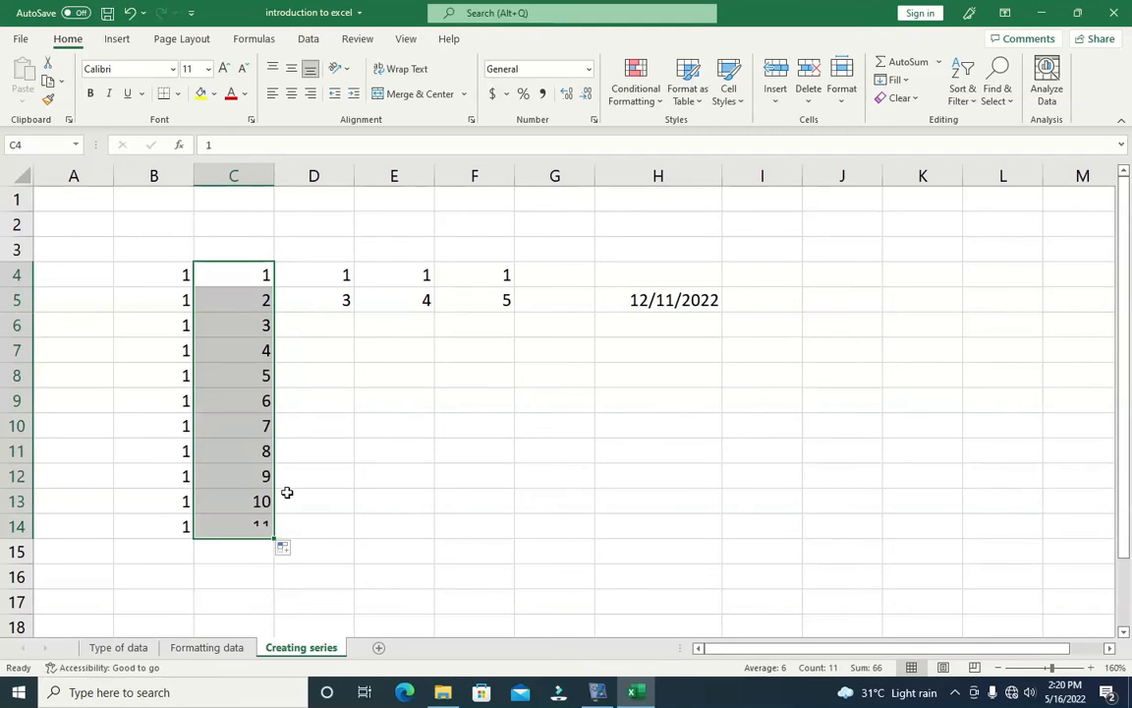
left_click(285, 550)
left_click(304, 570)
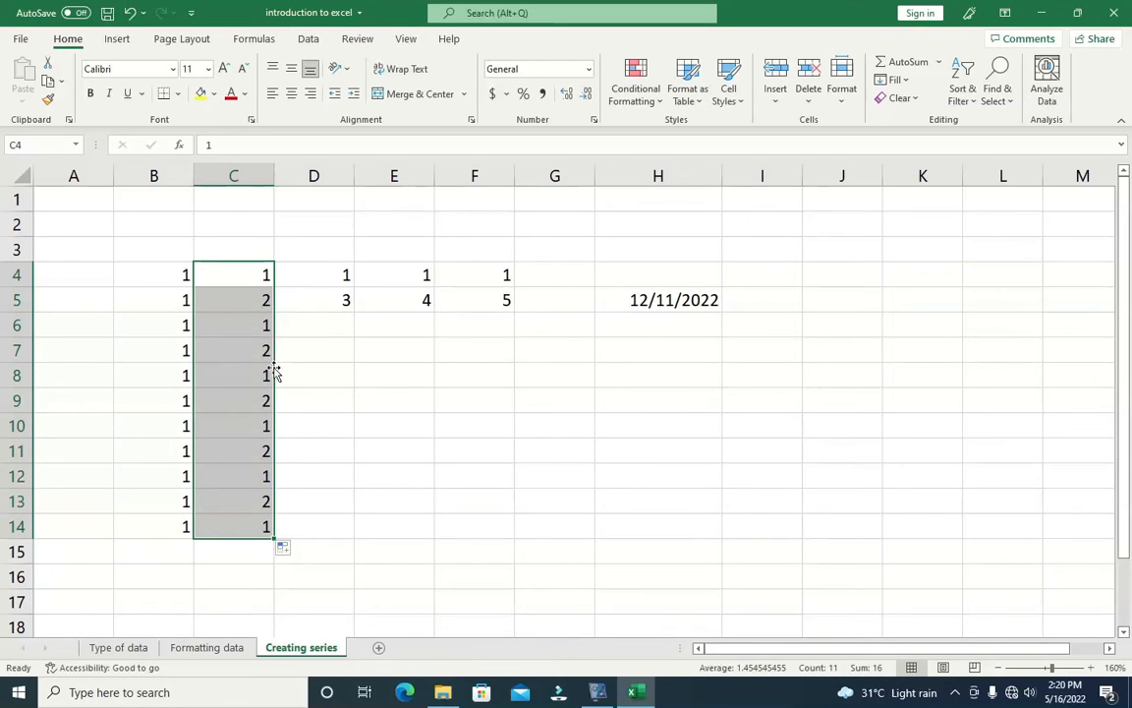
left_click(283, 550)
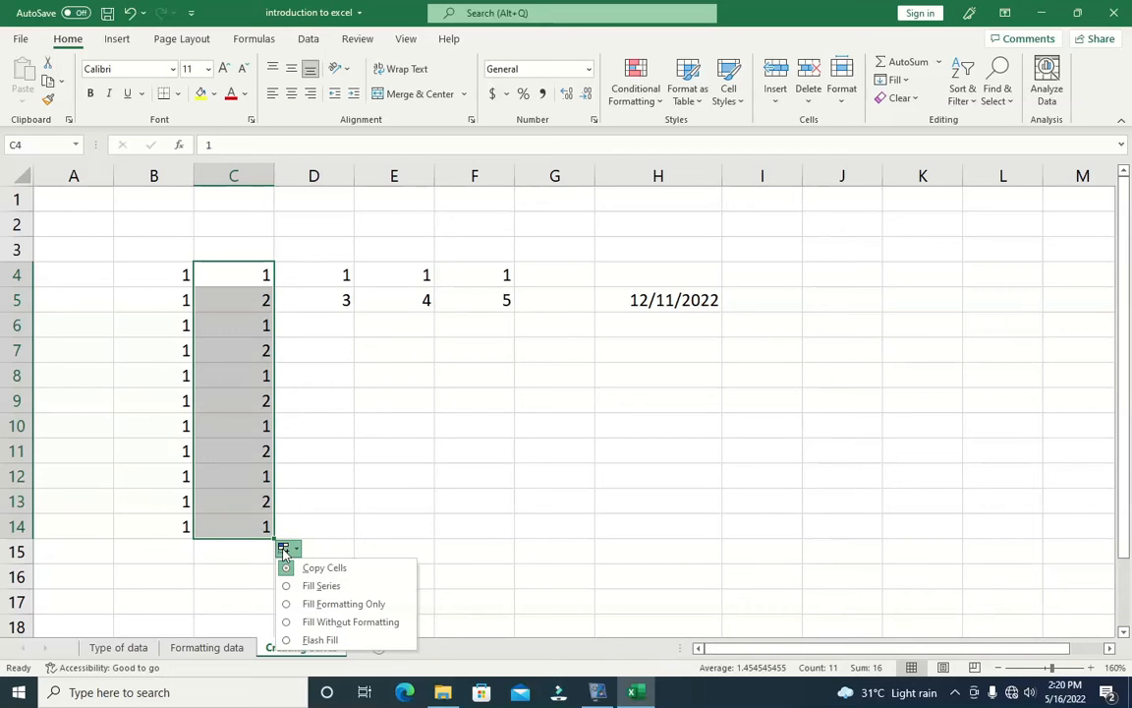
left_click(284, 553)
Set D4 to 2 and D5 to 4, and extend the series down through D14
left_click(321, 353)
left_click_drag(344, 282, 346, 307)
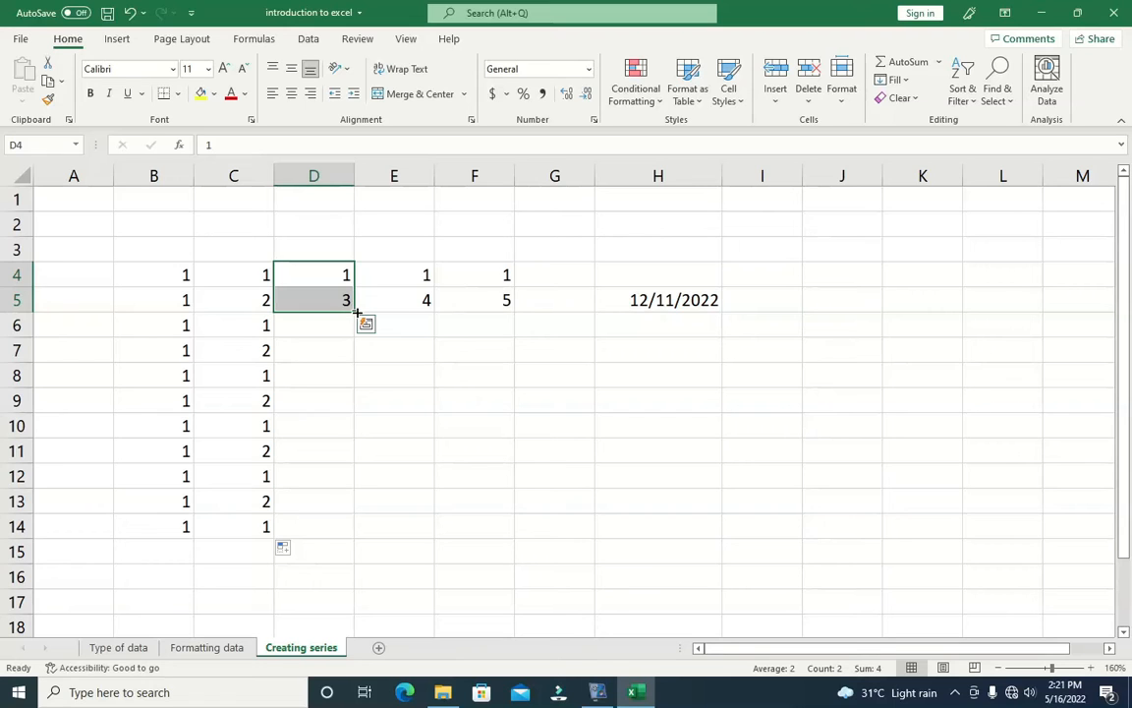
mouse_move(357, 313)
left_mouse_down()
mouse_move(356, 464)
mouse_move(351, 300)
left_mouse_up()
type("2")
key("Return")
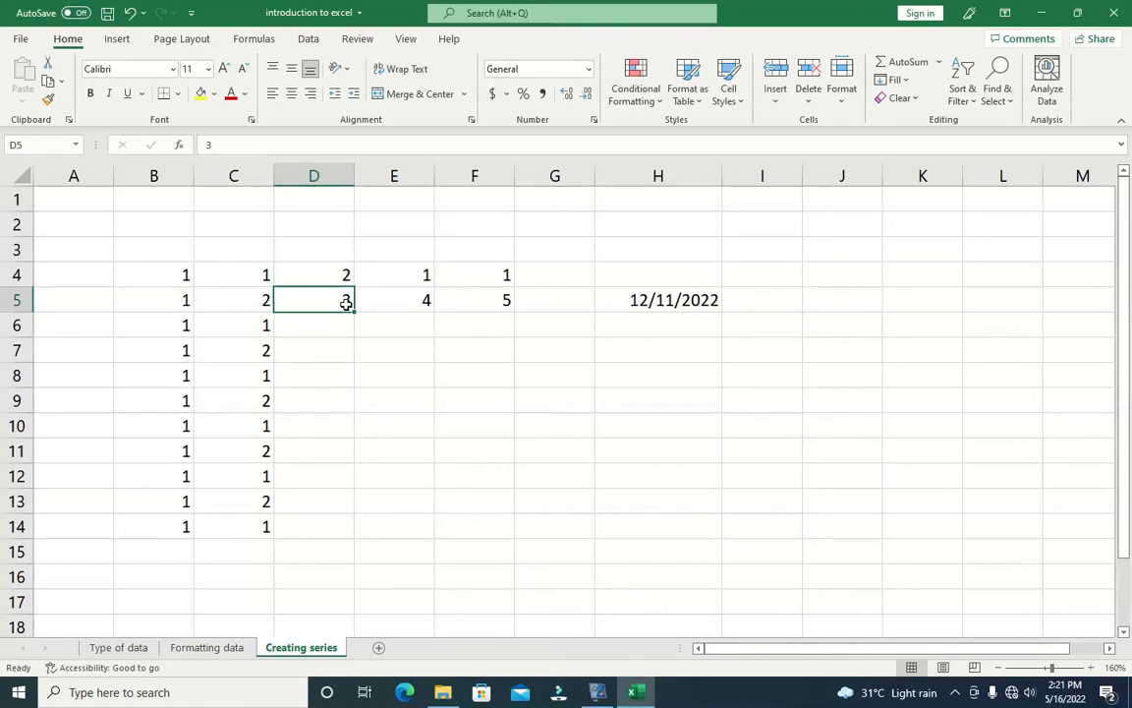
type("4")
key("Return")
left_click_drag(345, 276, 344, 304)
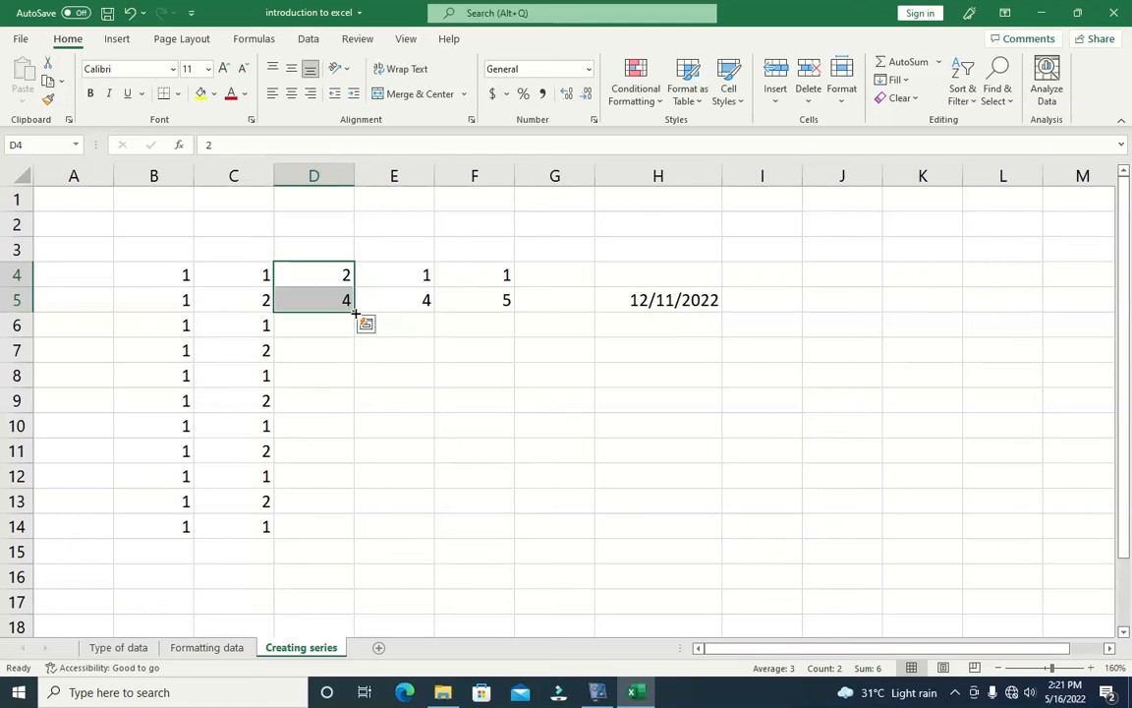
left_click_drag(354, 312, 354, 532)
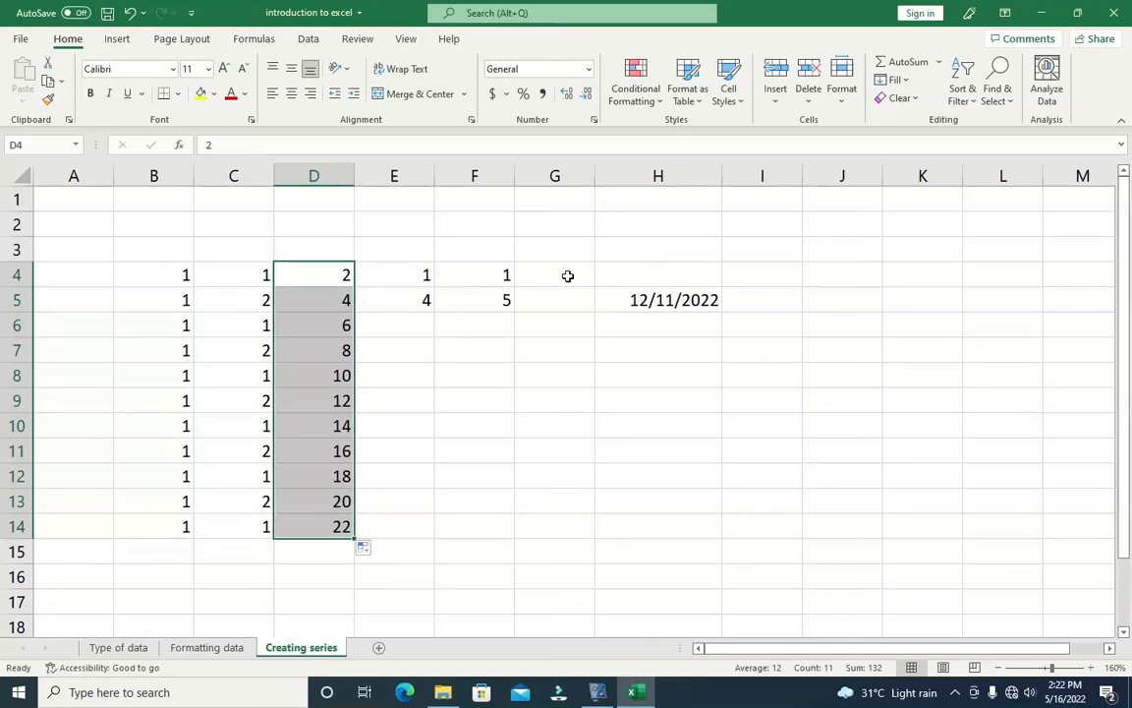
Fill the date in H5 down through H15, applying Fill Months first and Fill Years as the final option
left_click(601, 268)
left_click(668, 304)
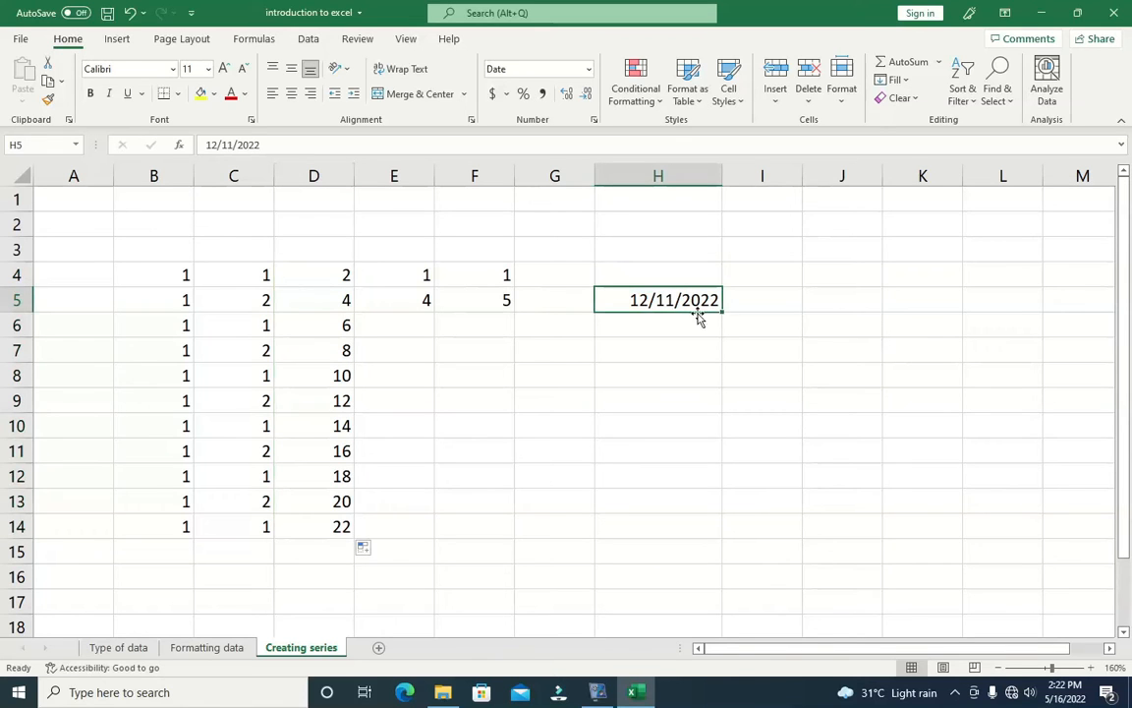
left_click_drag(721, 311, 717, 551)
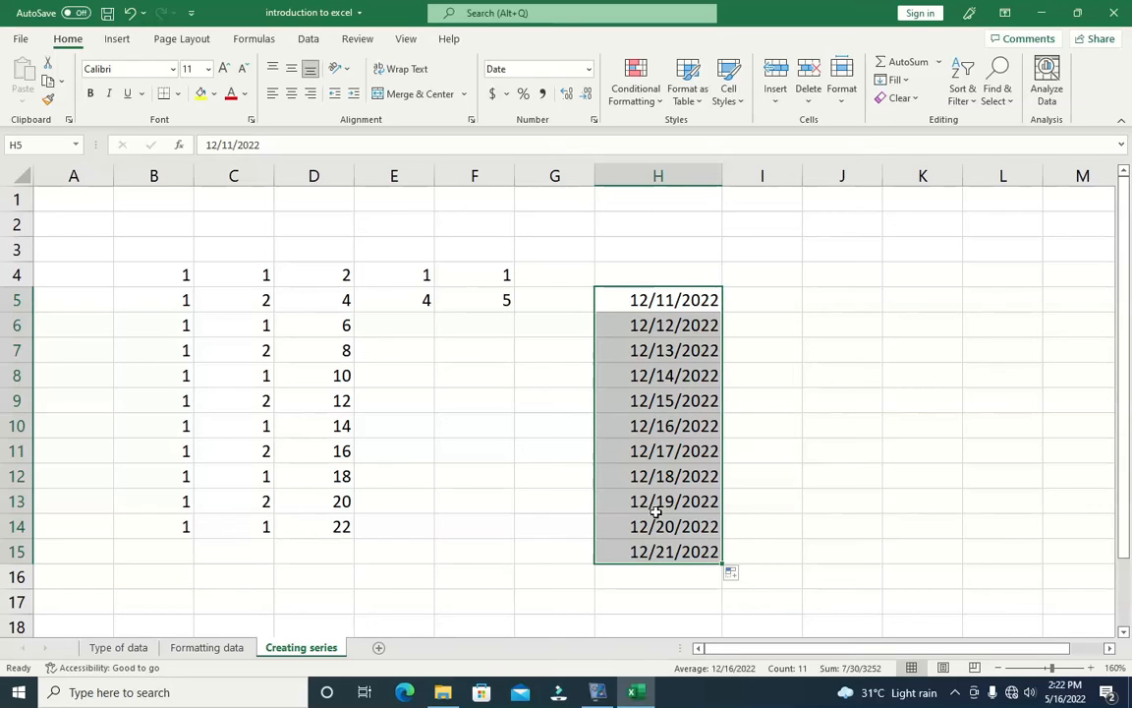
left_click(732, 577)
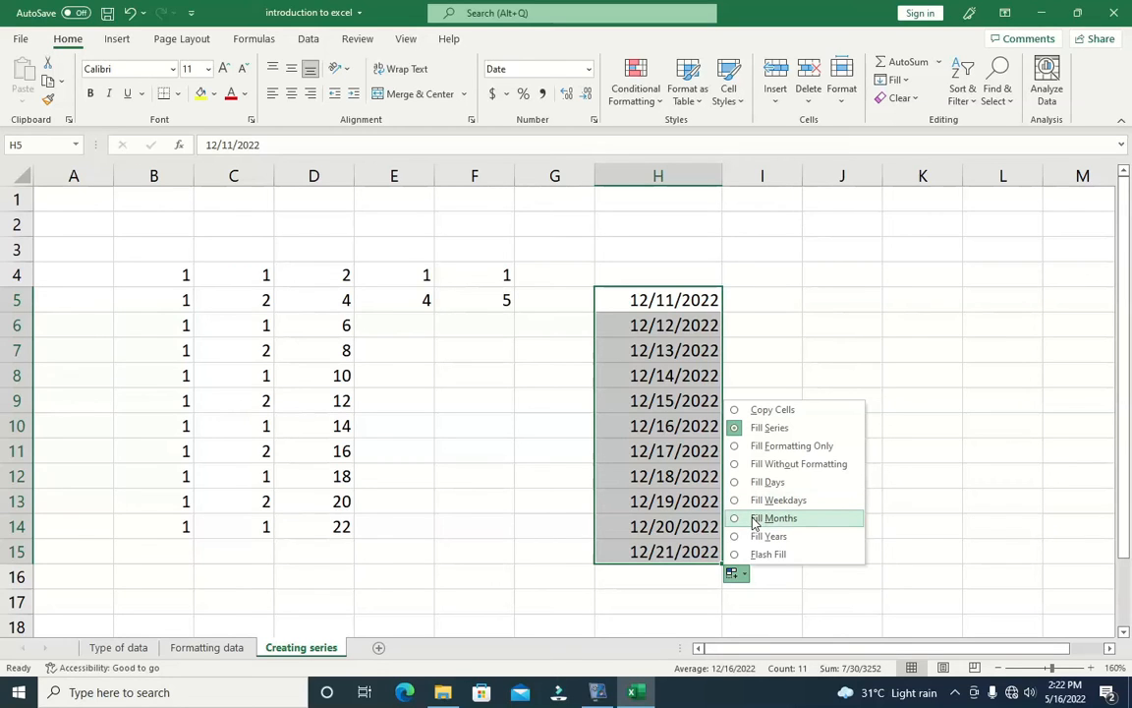
left_click(764, 521)
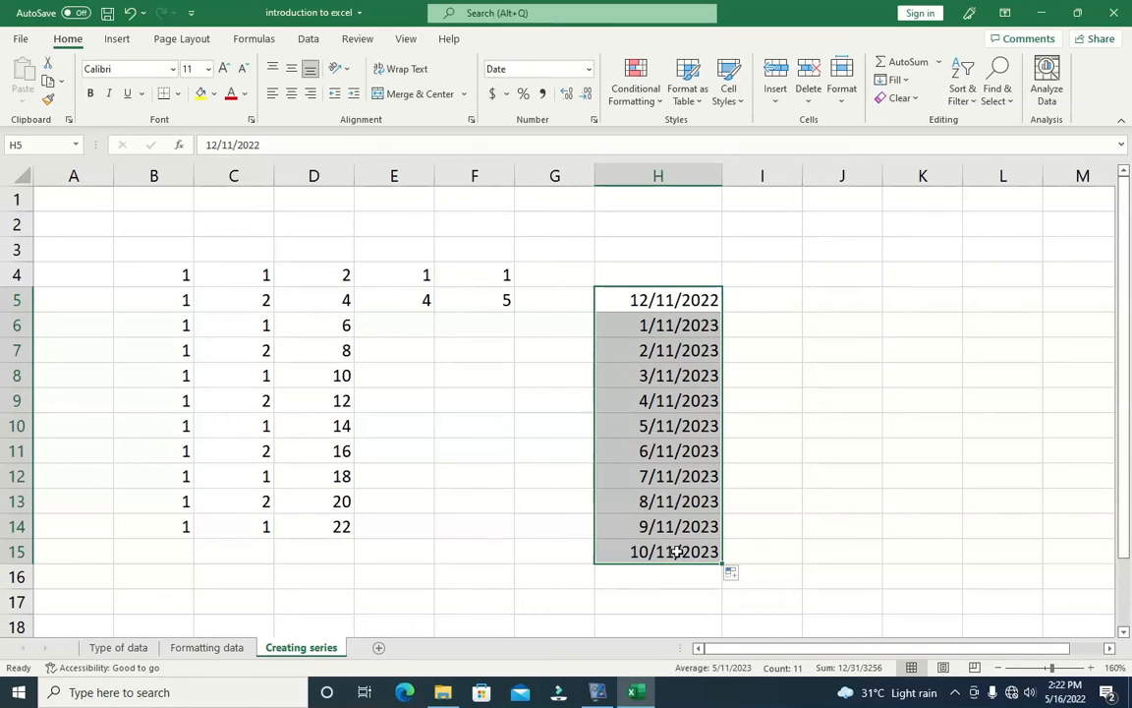
left_click(732, 576)
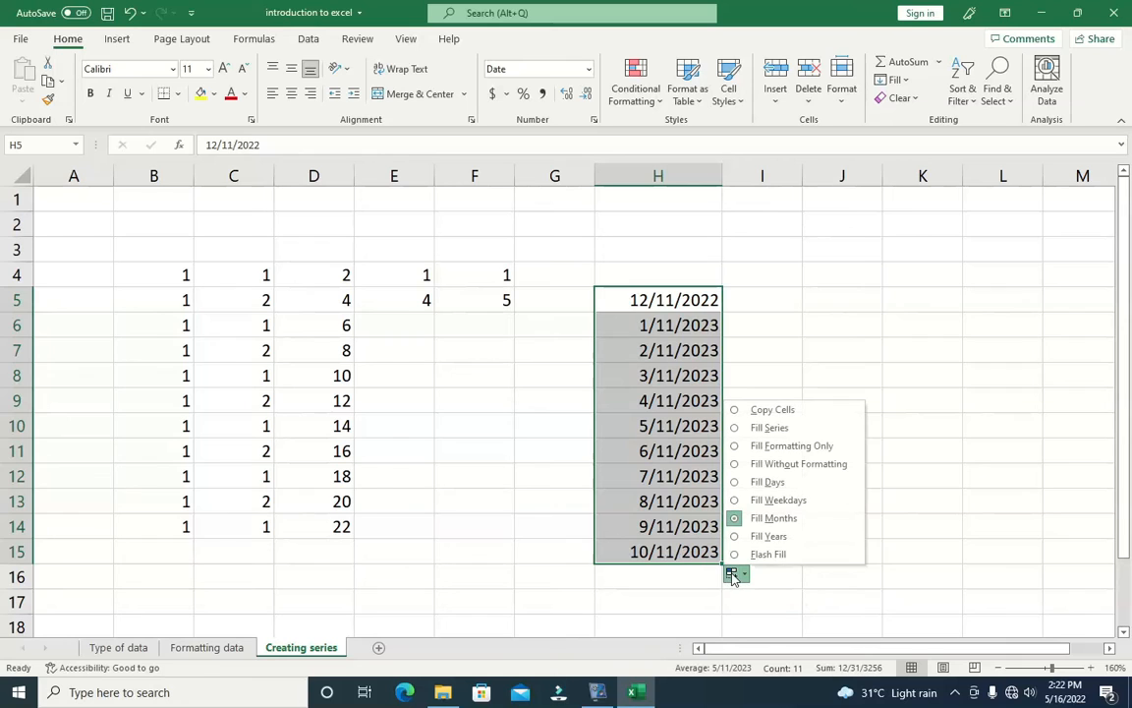
left_click(768, 536)
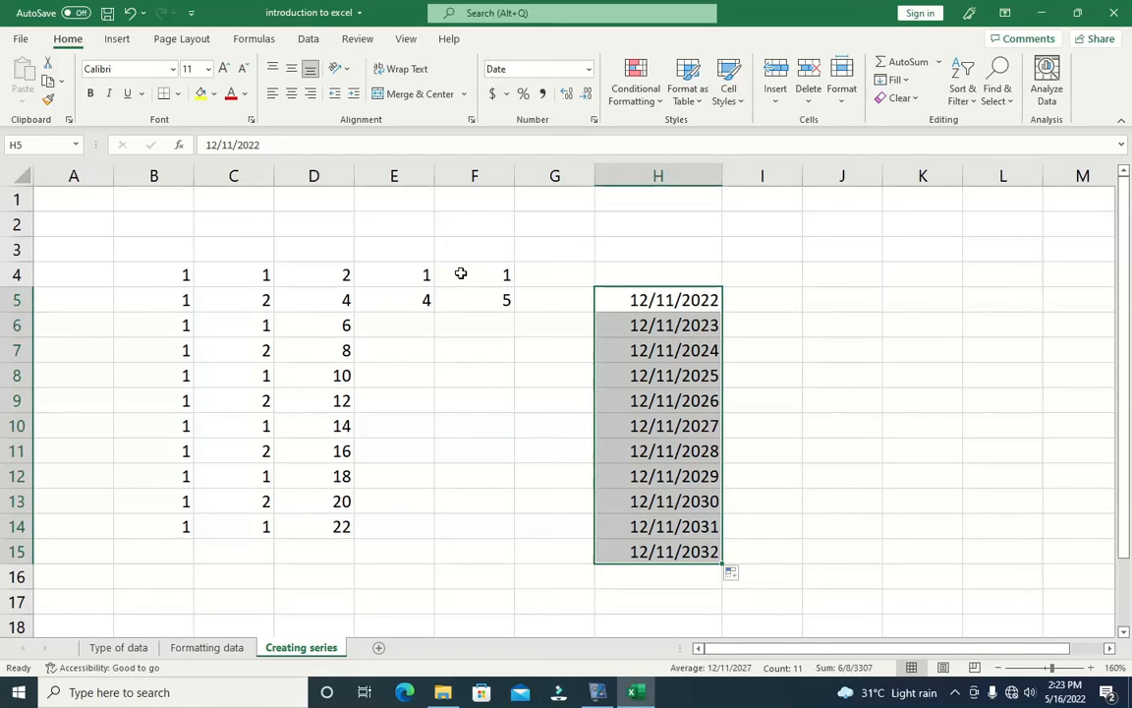
Extend the number series in F4:F5 down through F14
left_click_drag(458, 280, 490, 300)
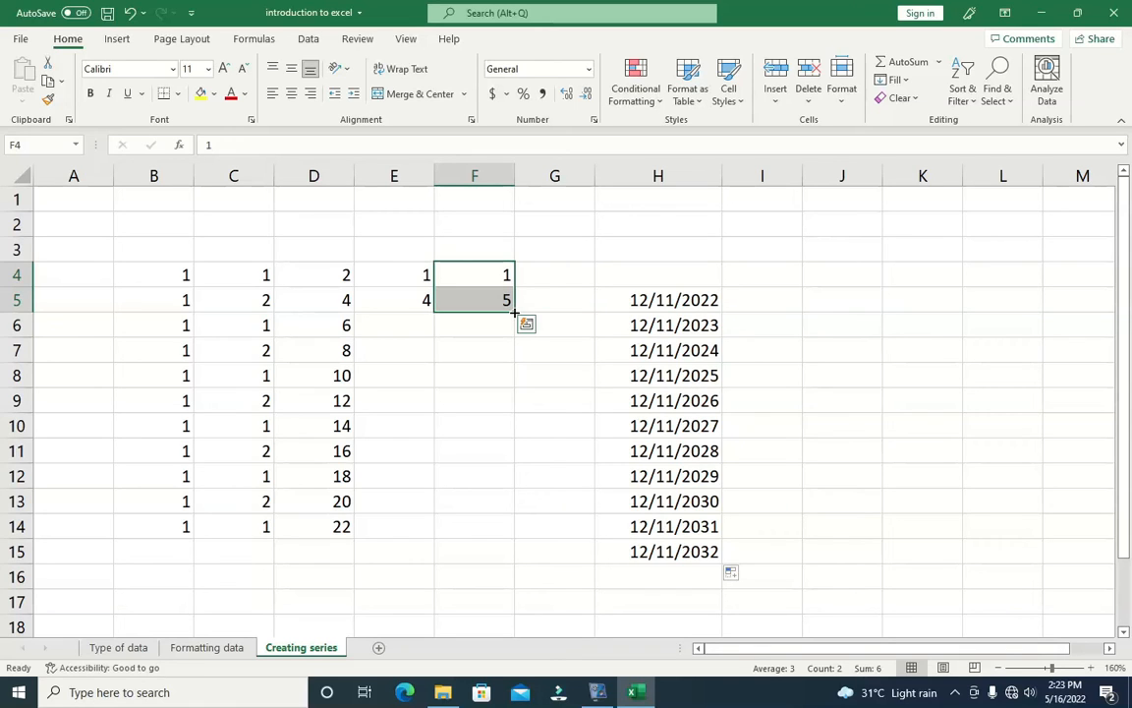
left_click_drag(514, 312, 511, 537)
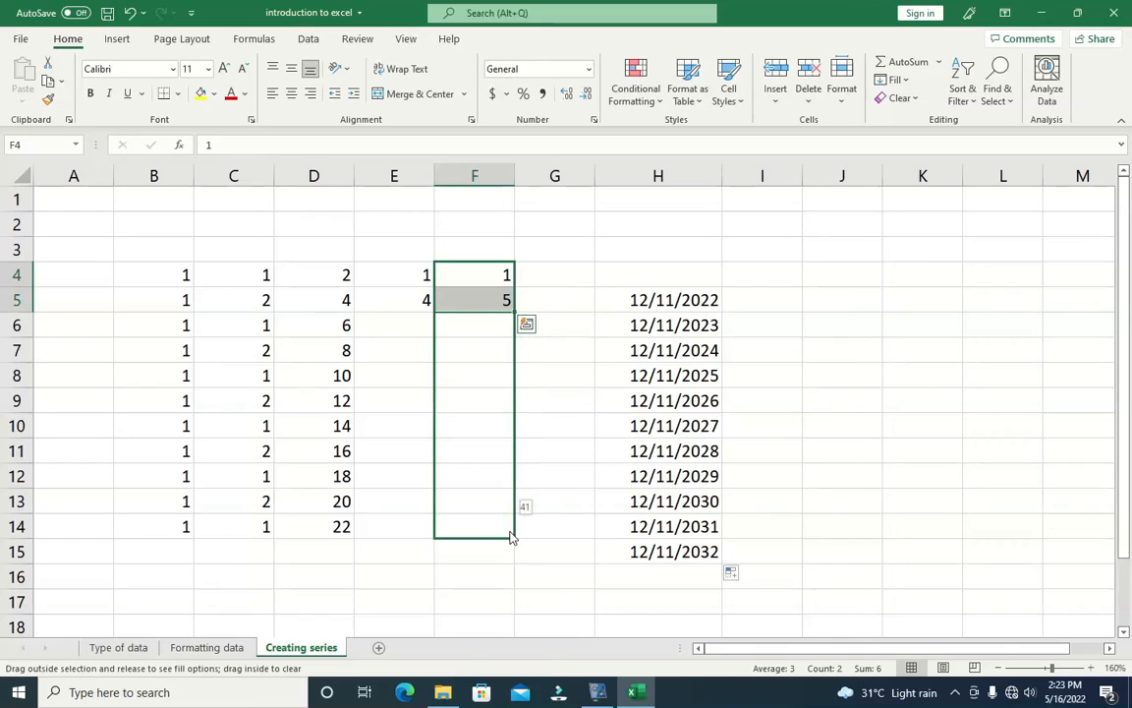
Fill F4:F5 down through F14 as a Growth Trend
left_click_drag(511, 537, 513, 540)
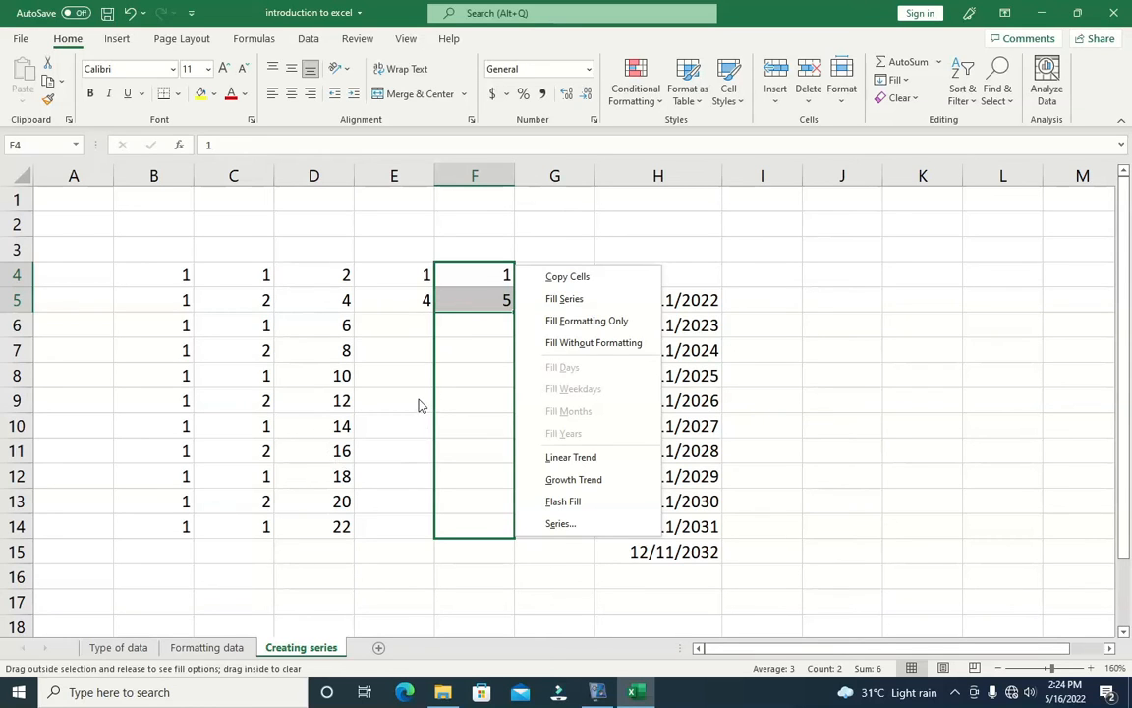
left_click(587, 480)
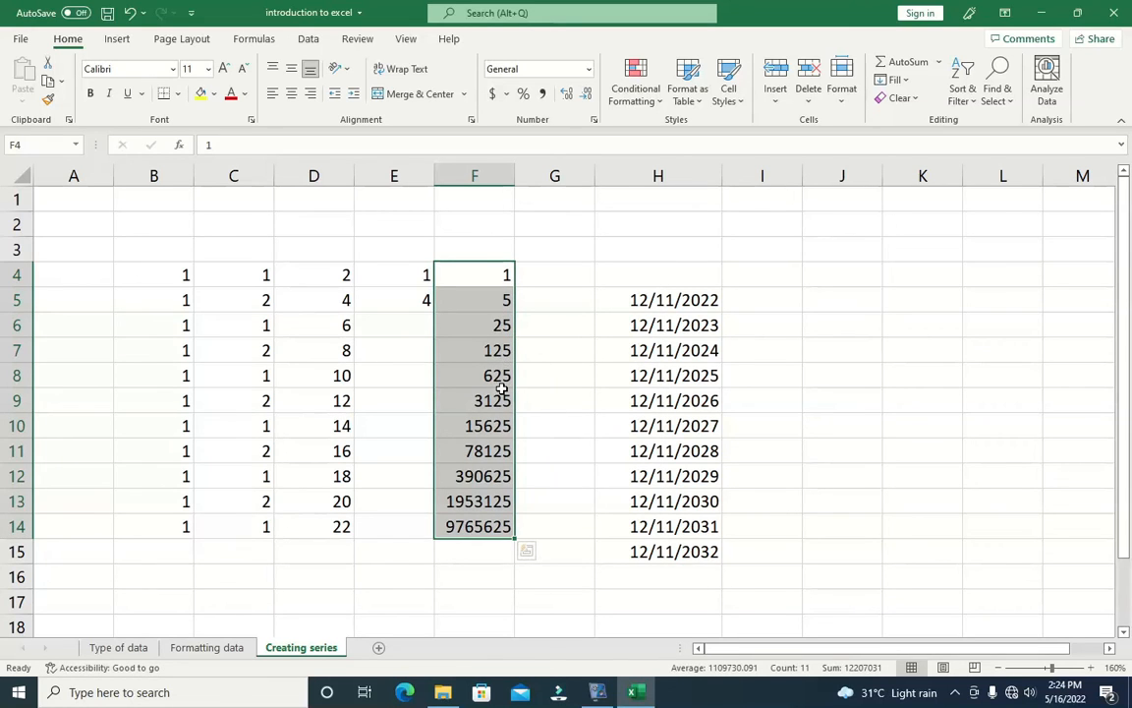
Enter Monday in cell B18 below the existing series
scroll(556, 372, "down", 4)
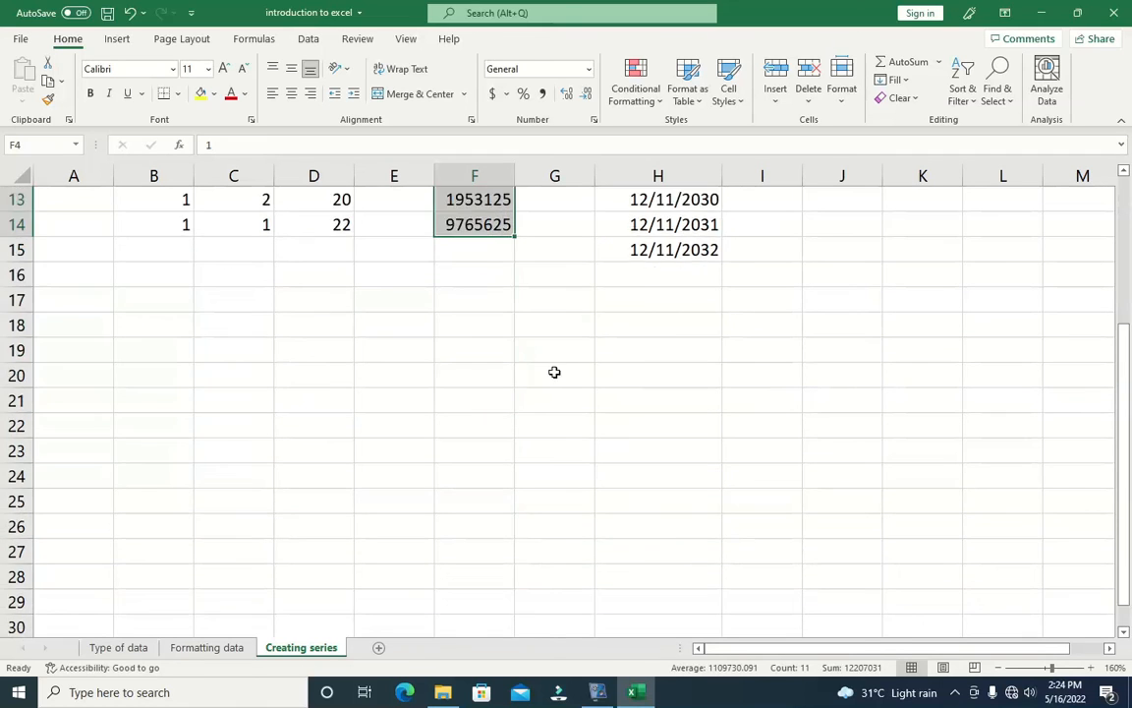
scroll(554, 373, "up", 2)
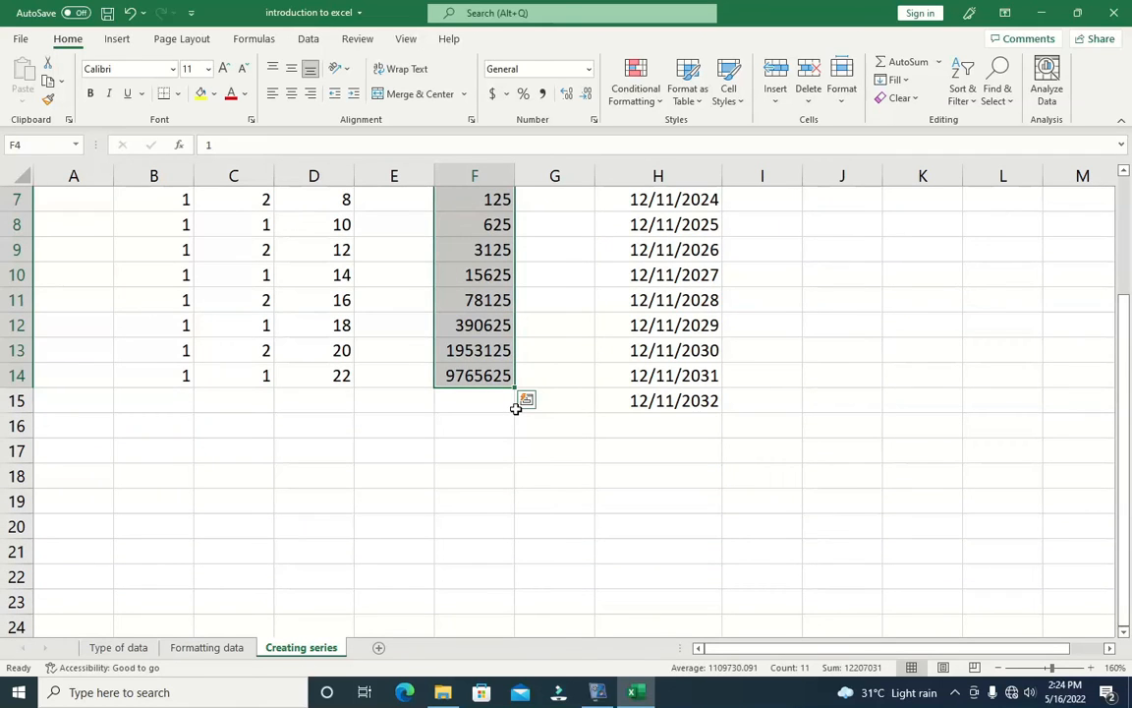
scroll(513, 443, "up", 1)
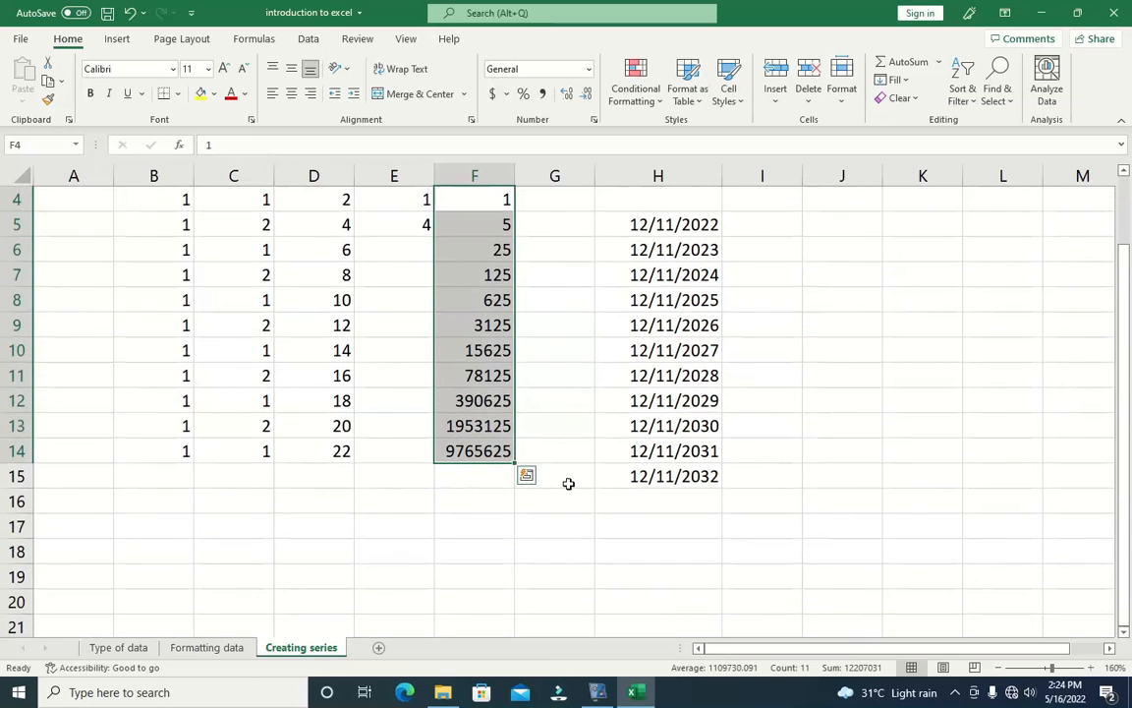
left_click(173, 558)
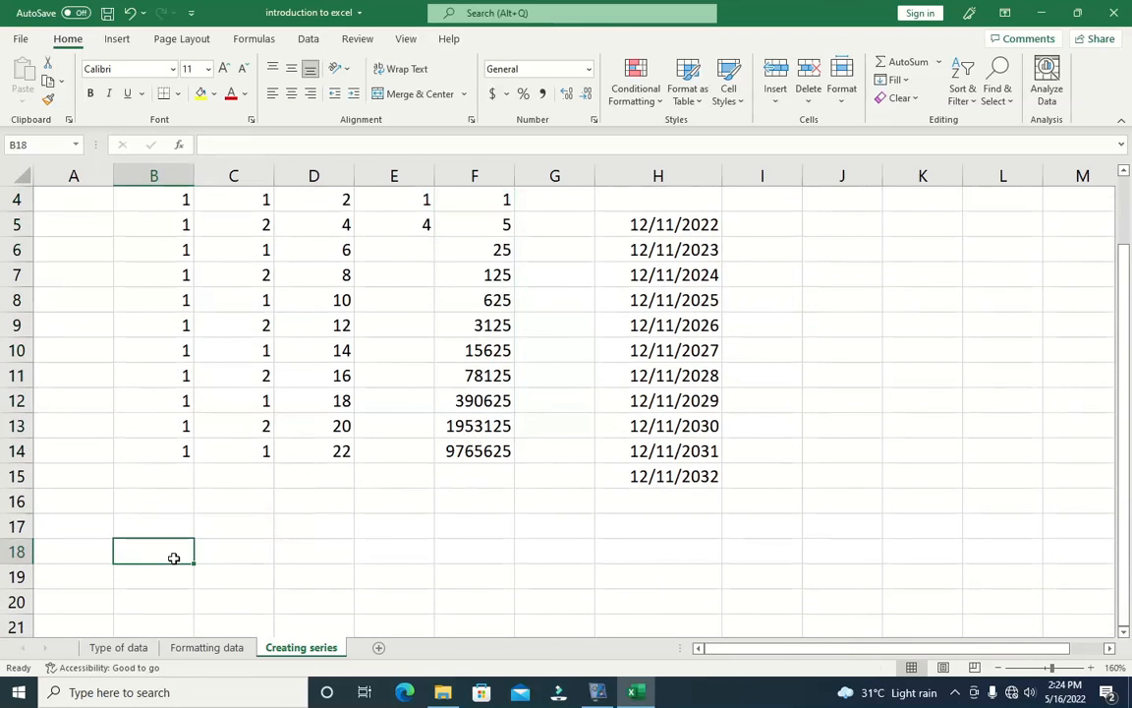
type("m")
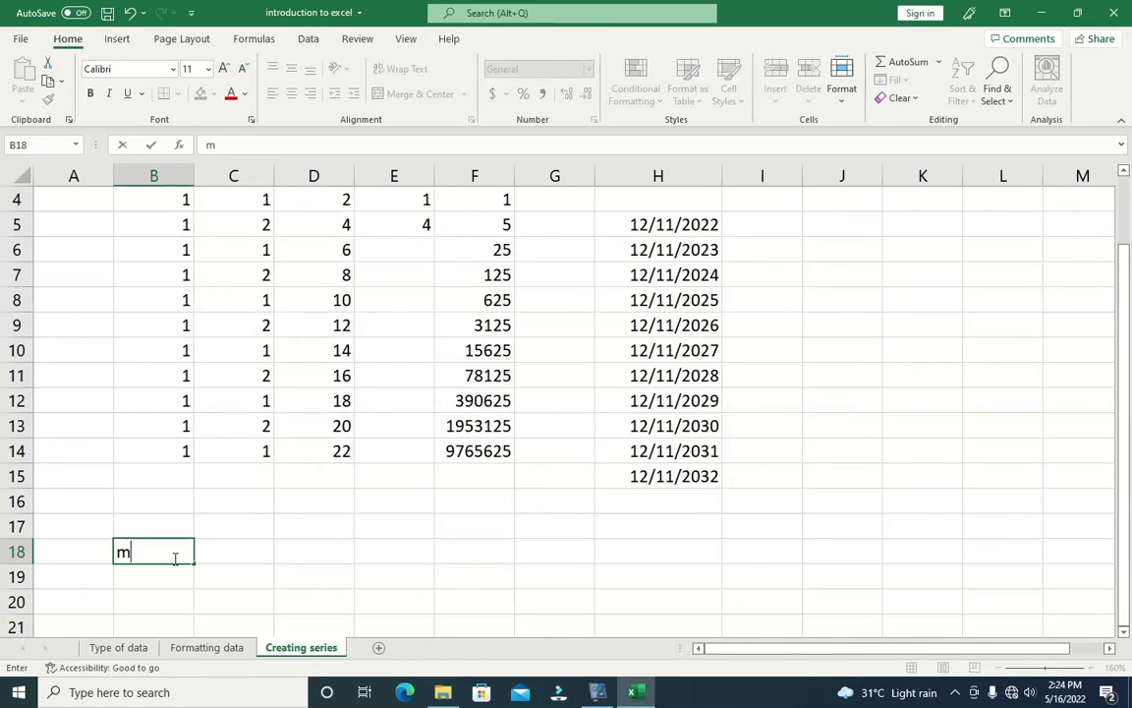
type("onday")
key("Return")
left_click(177, 542)
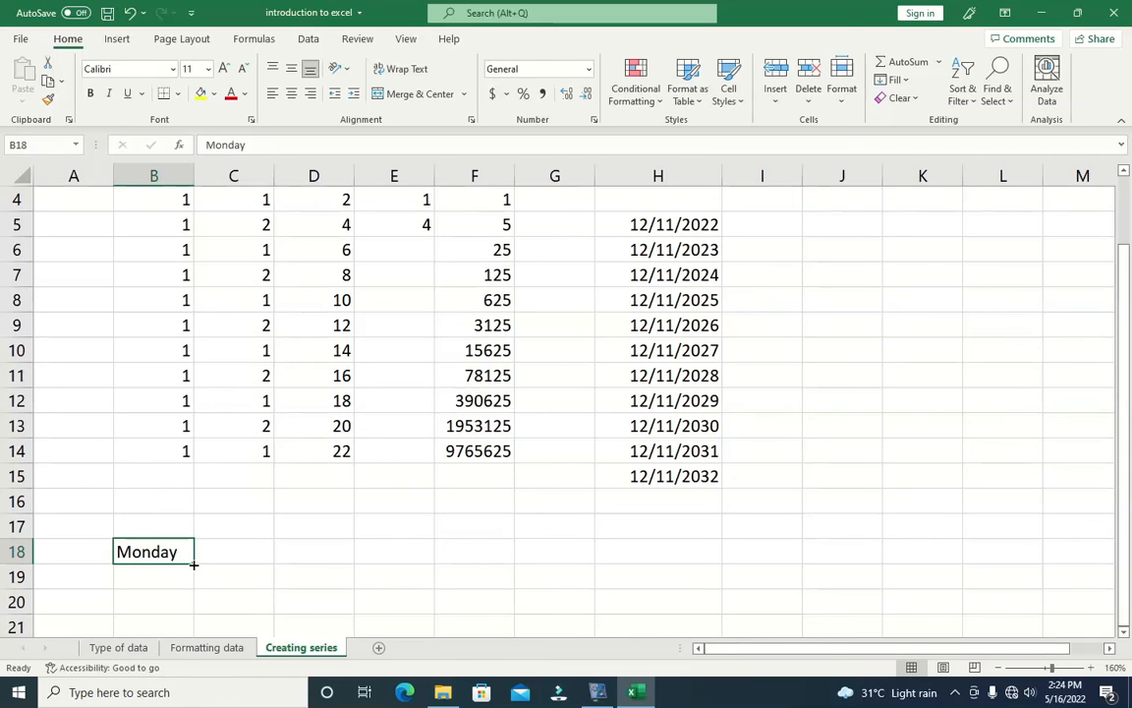
Extend the weekday series from B18 across through H18 and autofit the width of column D
left_click_drag(194, 564, 700, 593)
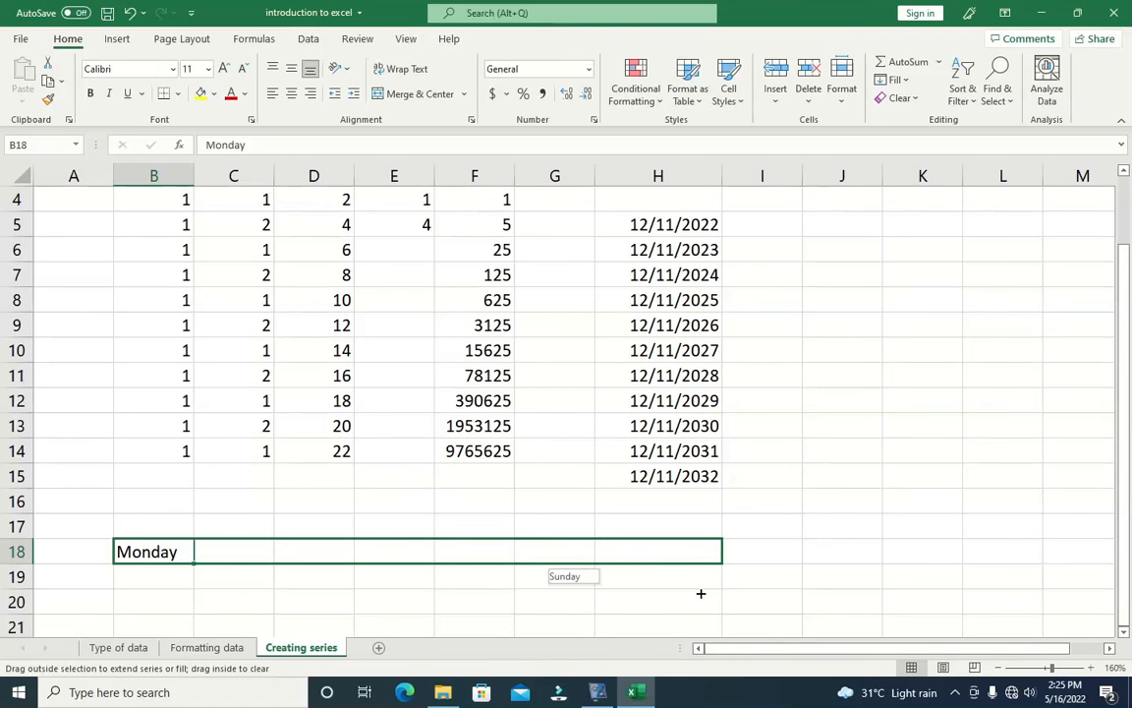
left_click_drag(701, 593, 680, 545)
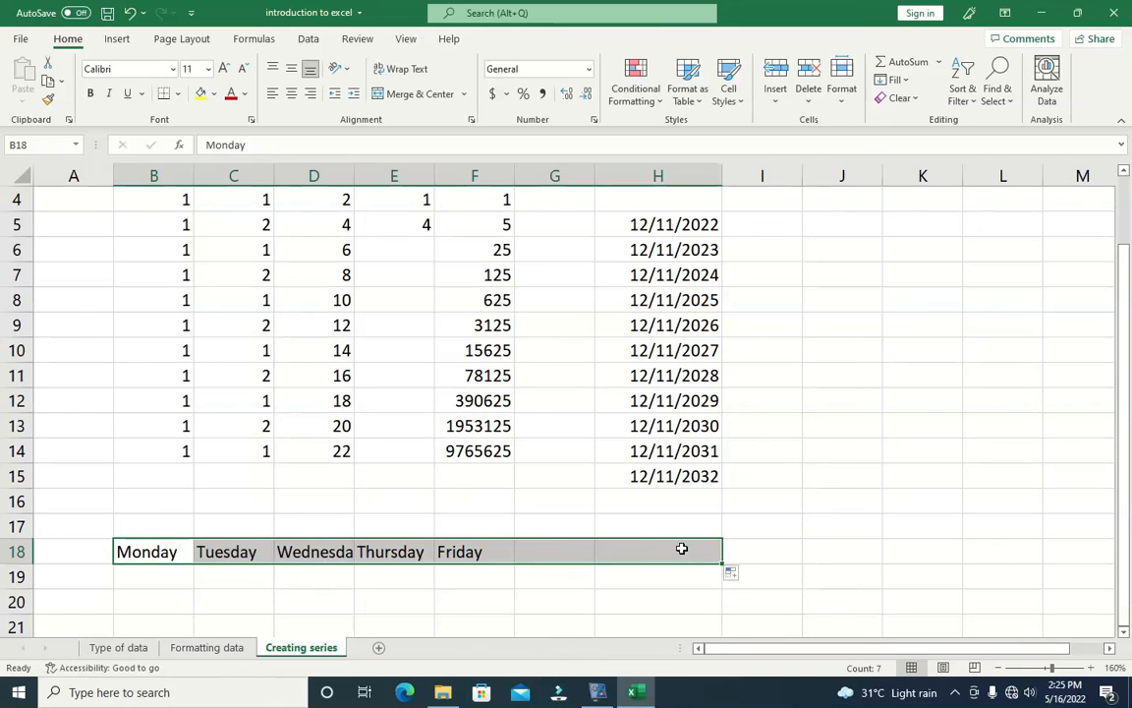
scroll(624, 549, "down", 1)
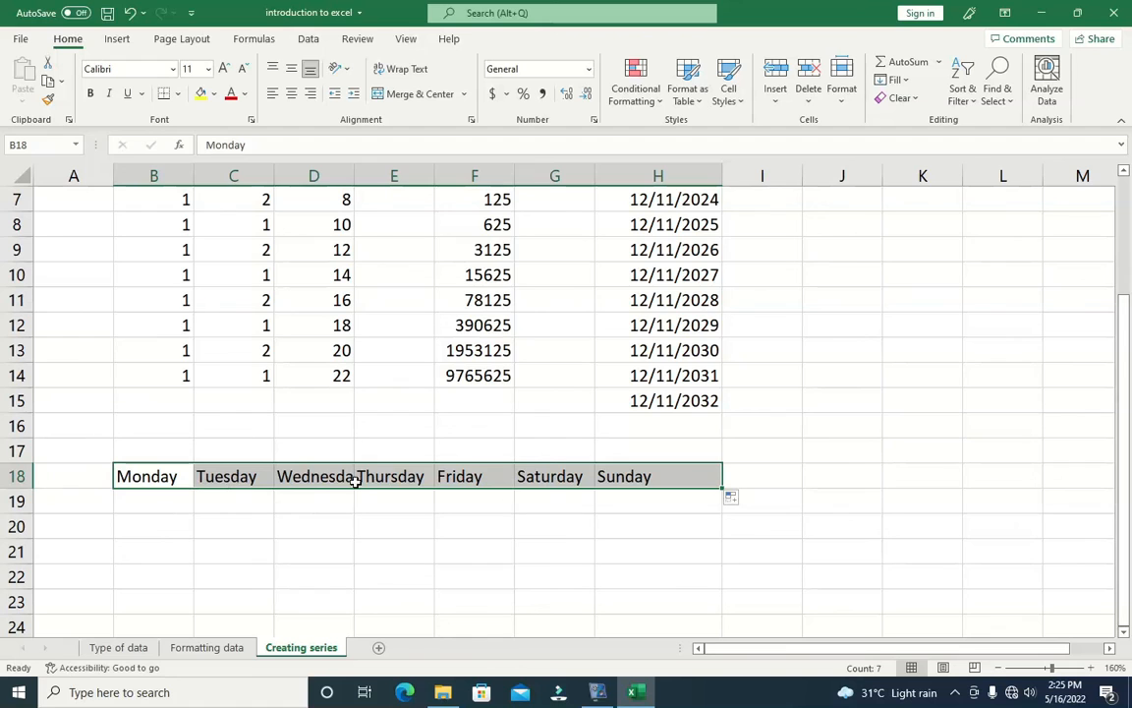
double_click(352, 176)
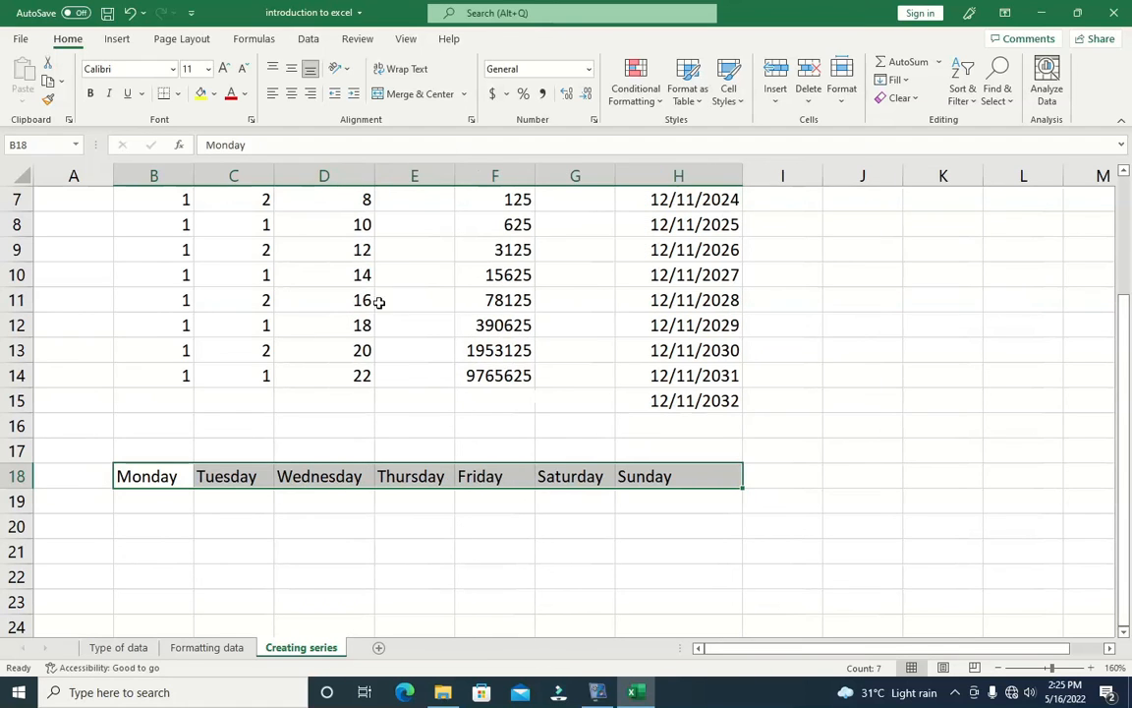
Enter January in B20 and extend the month series across the row through December in M20
left_click(148, 522)
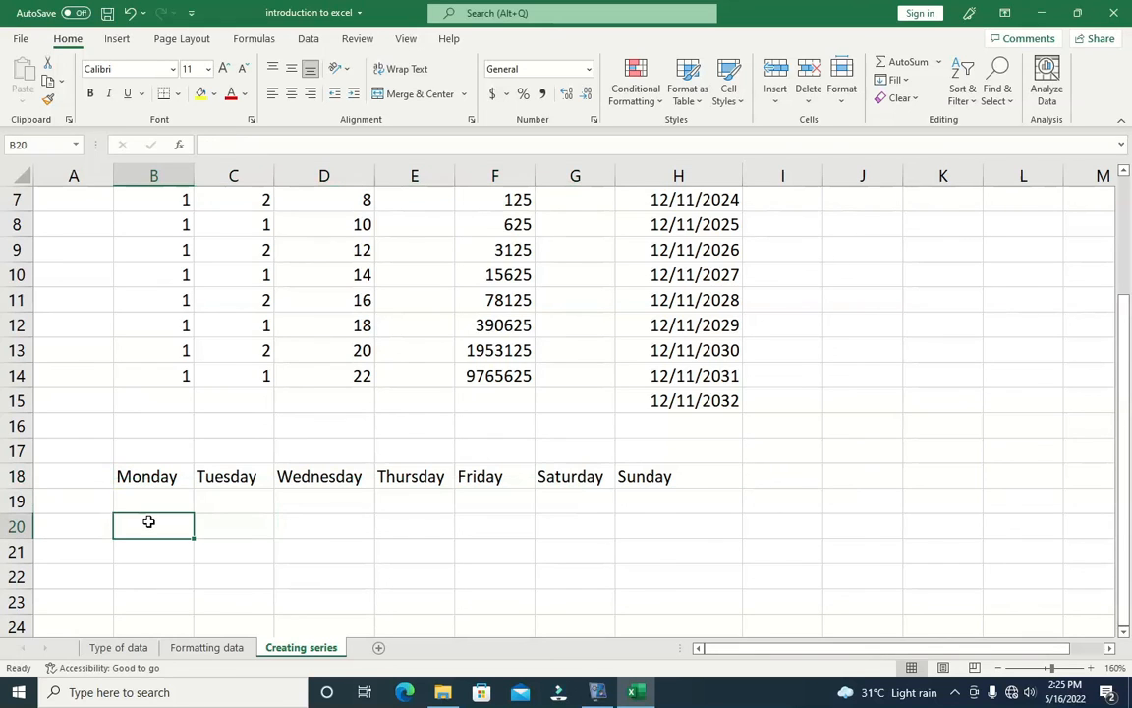
type("Januar")
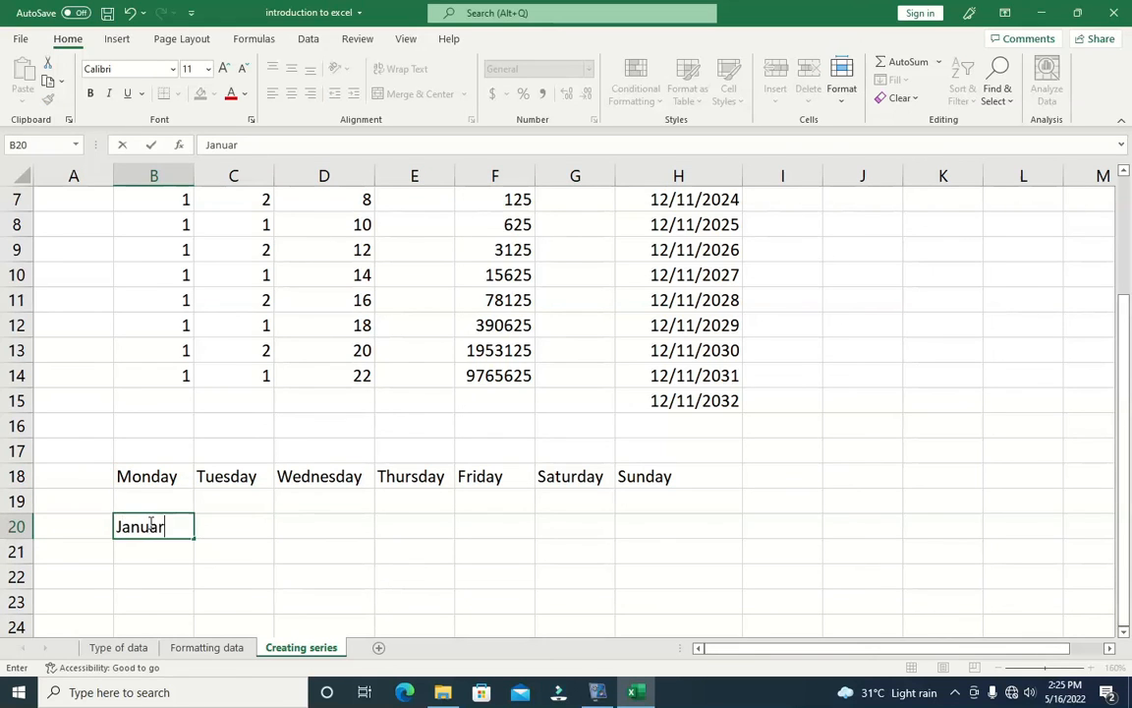
type("y")
left_click(152, 567)
left_click(168, 527)
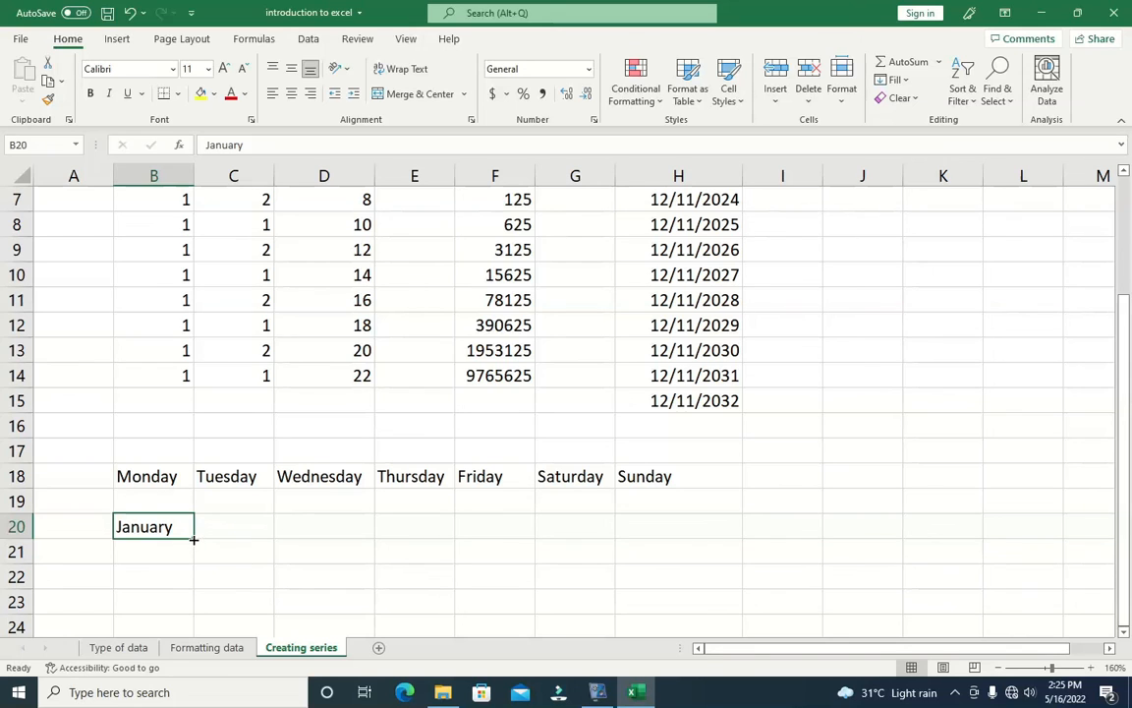
left_click_drag(195, 538, 875, 535)
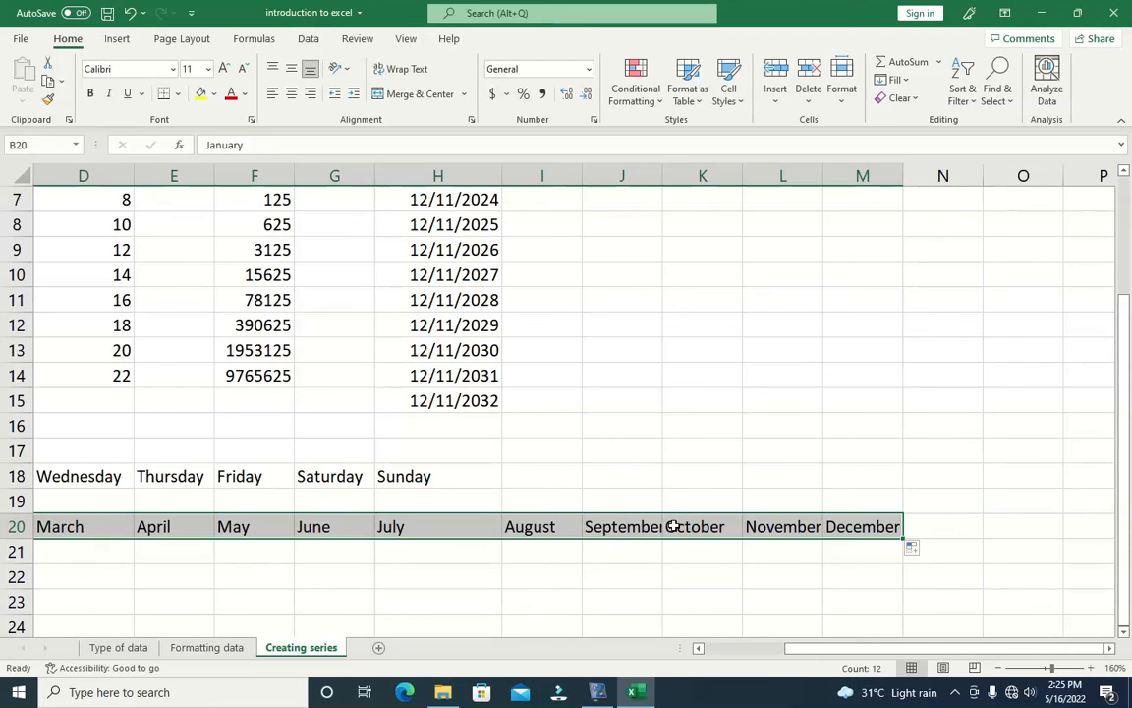
Enter Mon in B22 and extend the abbreviated weekday series across through H22
left_click_drag(857, 652, 786, 652)
left_click(142, 579)
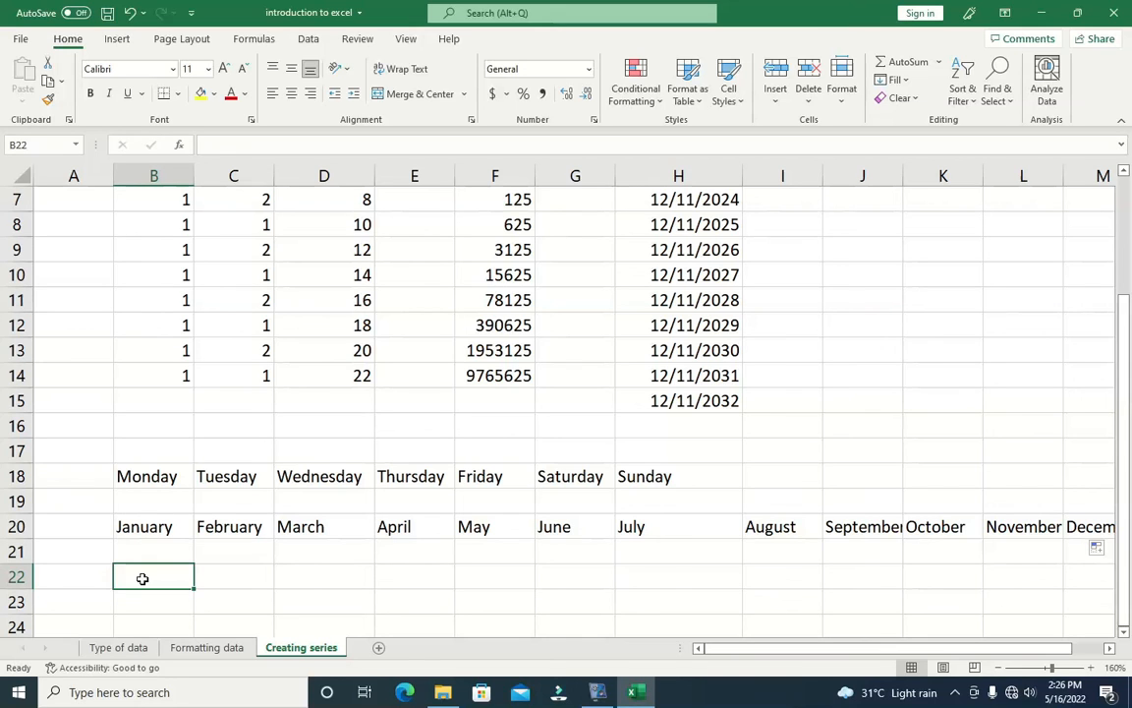
type("Mon")
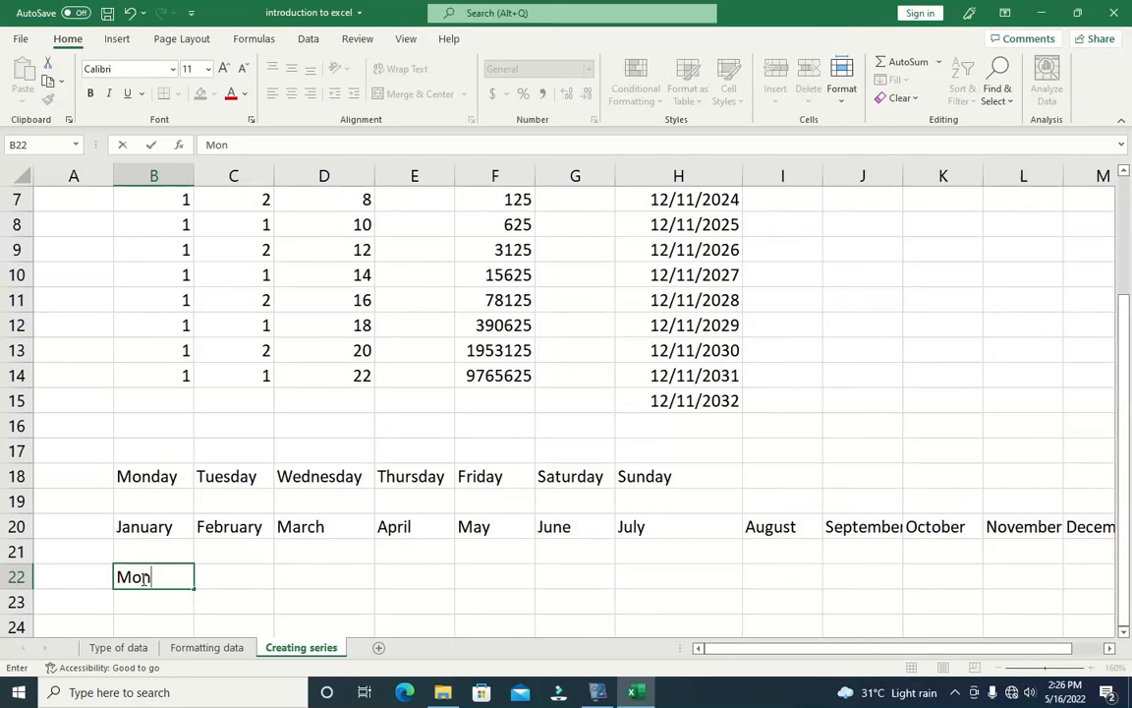
scroll(257, 399, "down", 2)
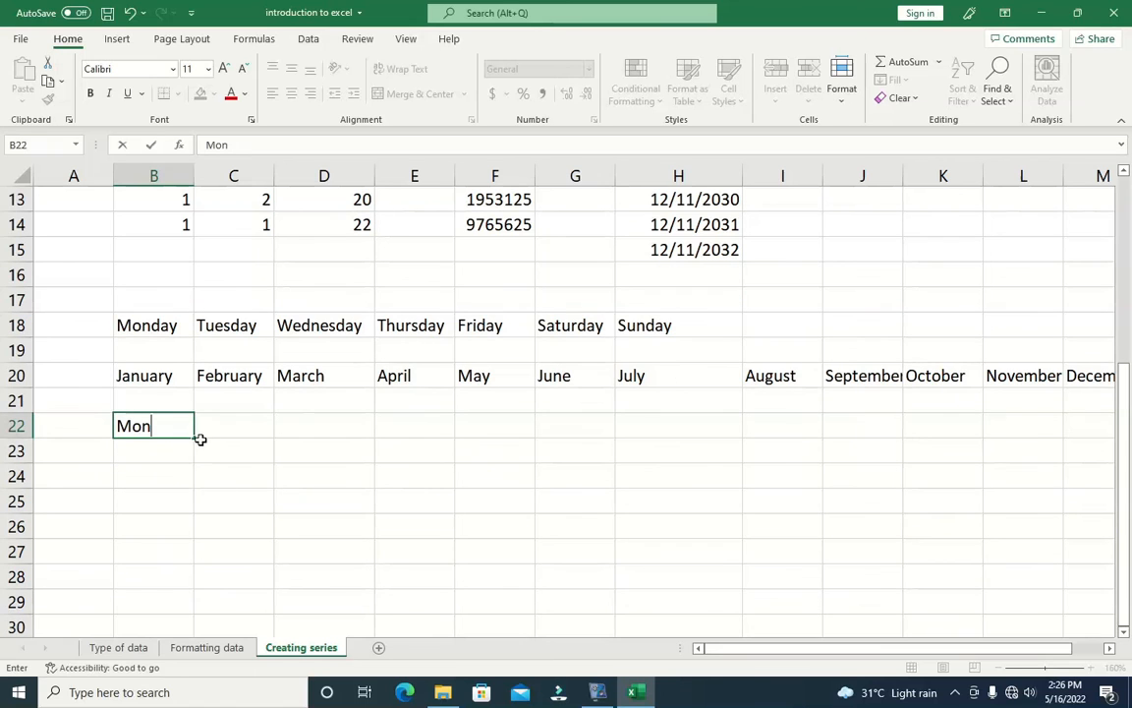
left_click_drag(195, 439, 642, 439)
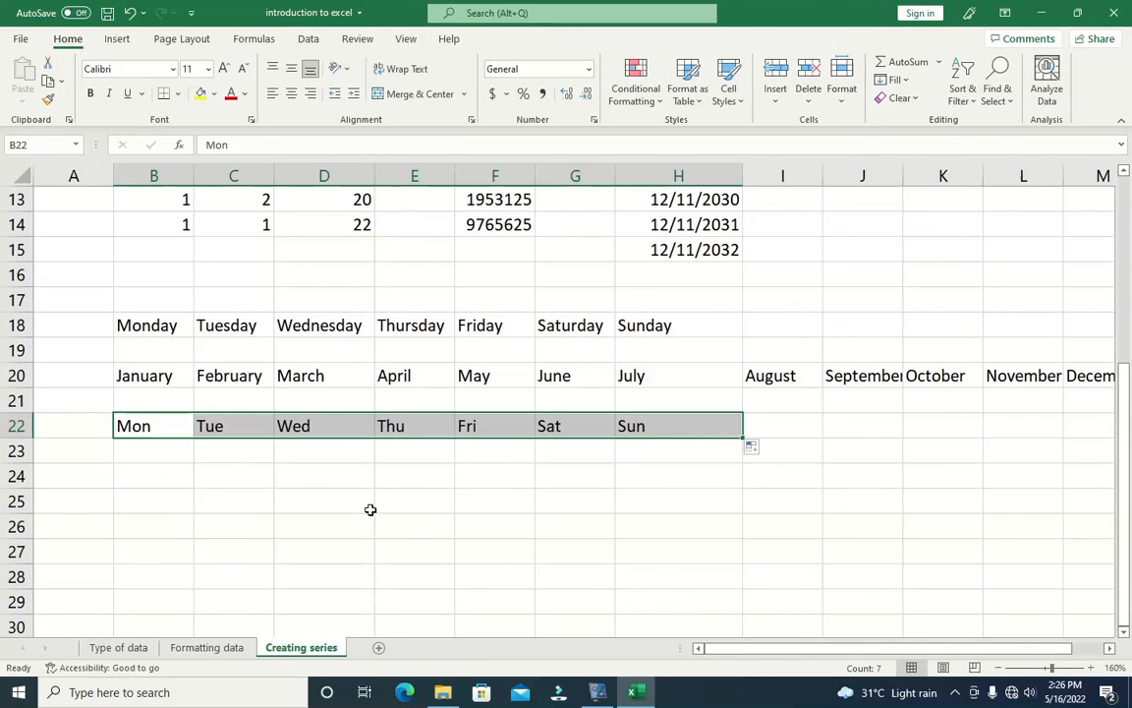
Enter Jan in B24 and extend the abbreviated month series across through Aug in I24
left_click(133, 477)
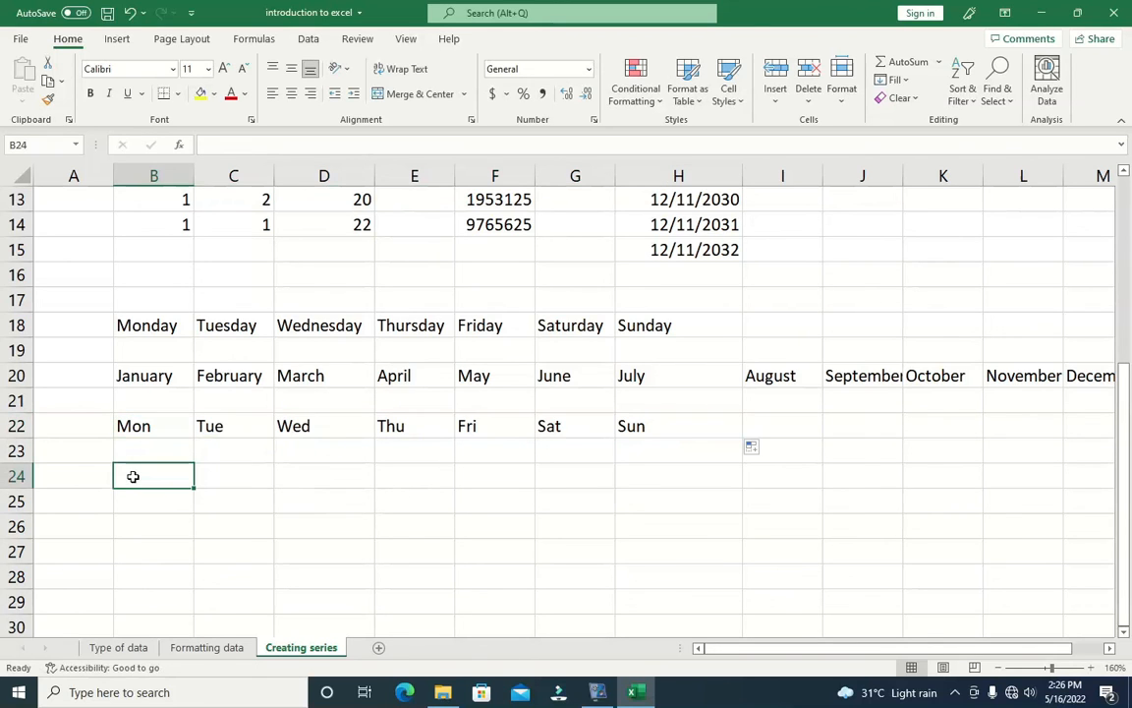
type("Jan")
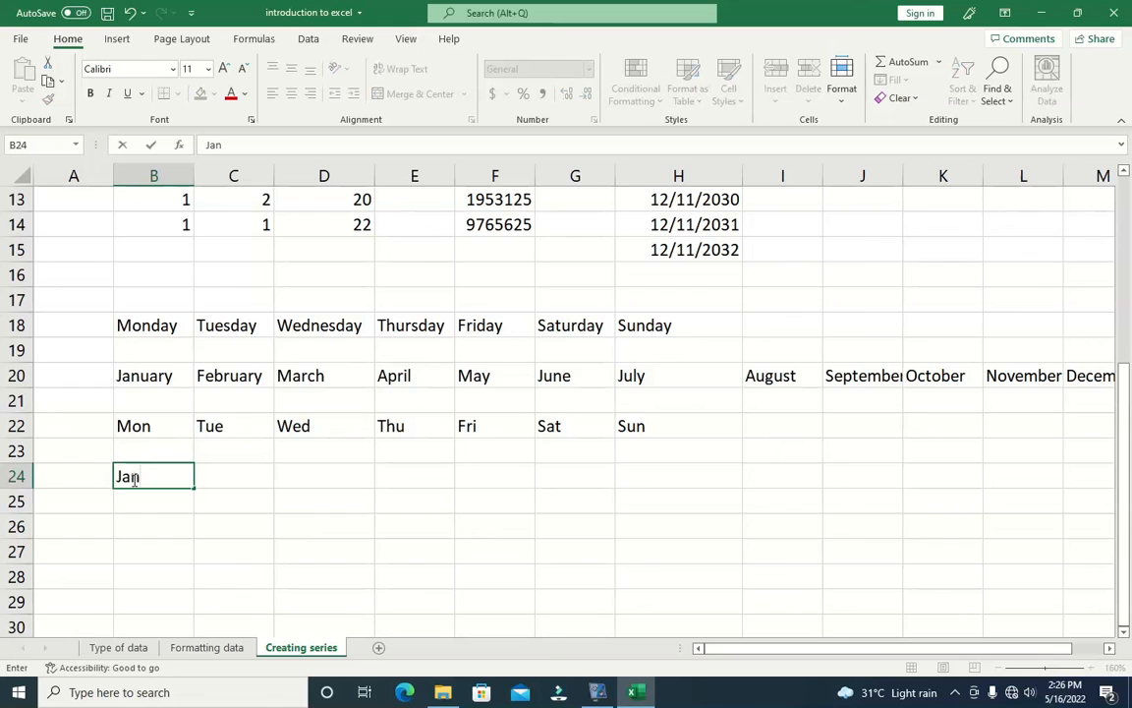
key("F2")
left_click_drag(195, 489, 821, 473)
scroll(337, 470, "up", 1)
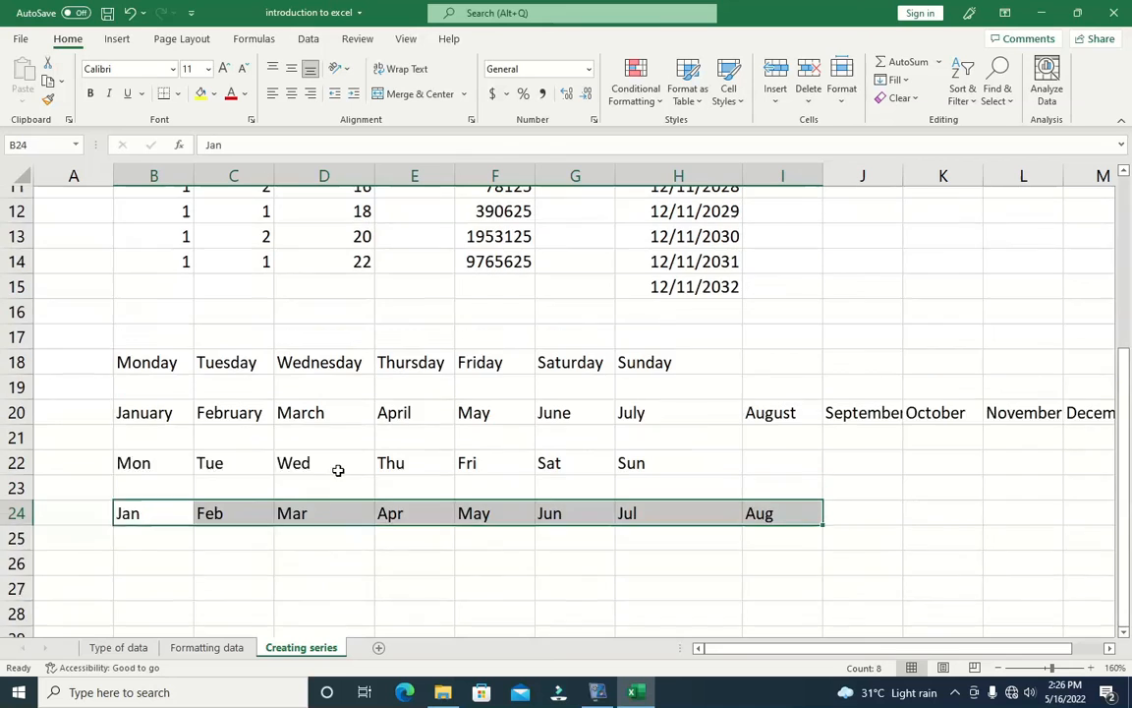
scroll(337, 469, "up", 1)
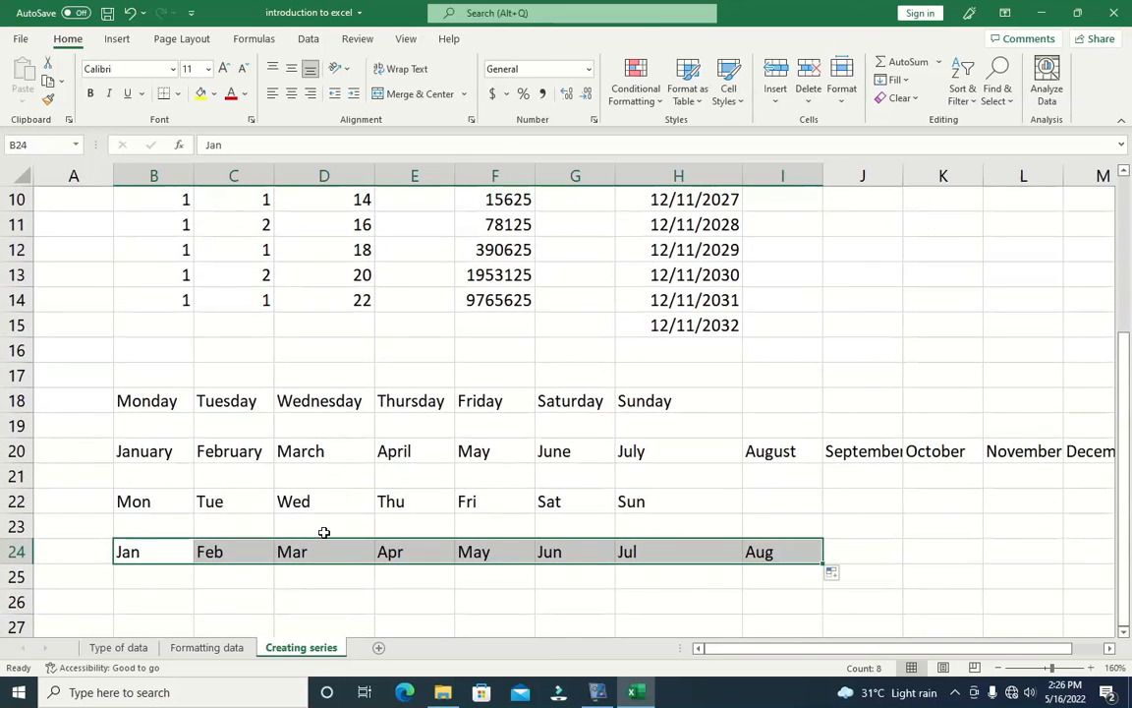
scroll(336, 432, "up", 1)
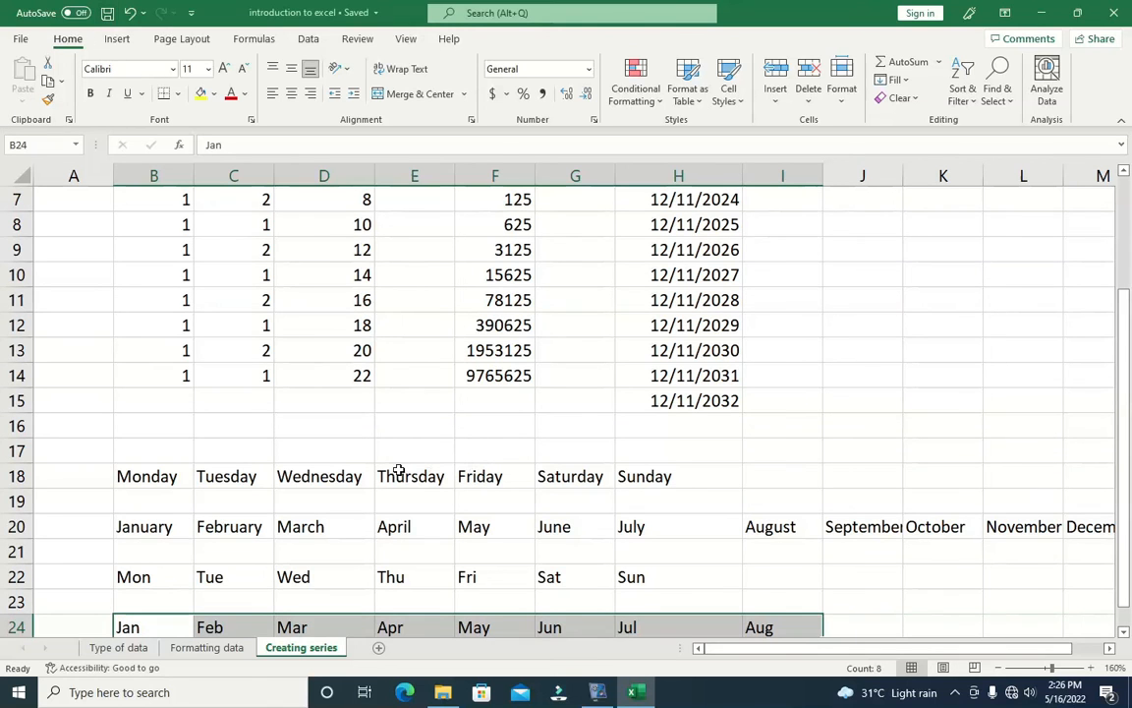
scroll(392, 452, "down", 1)
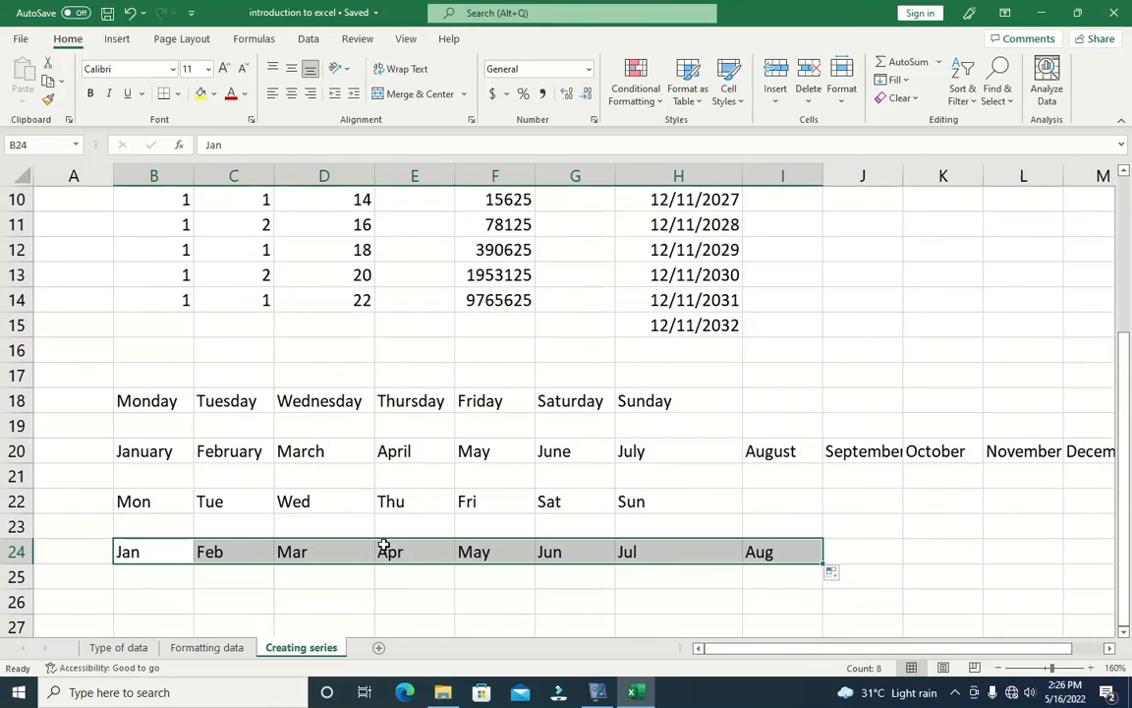